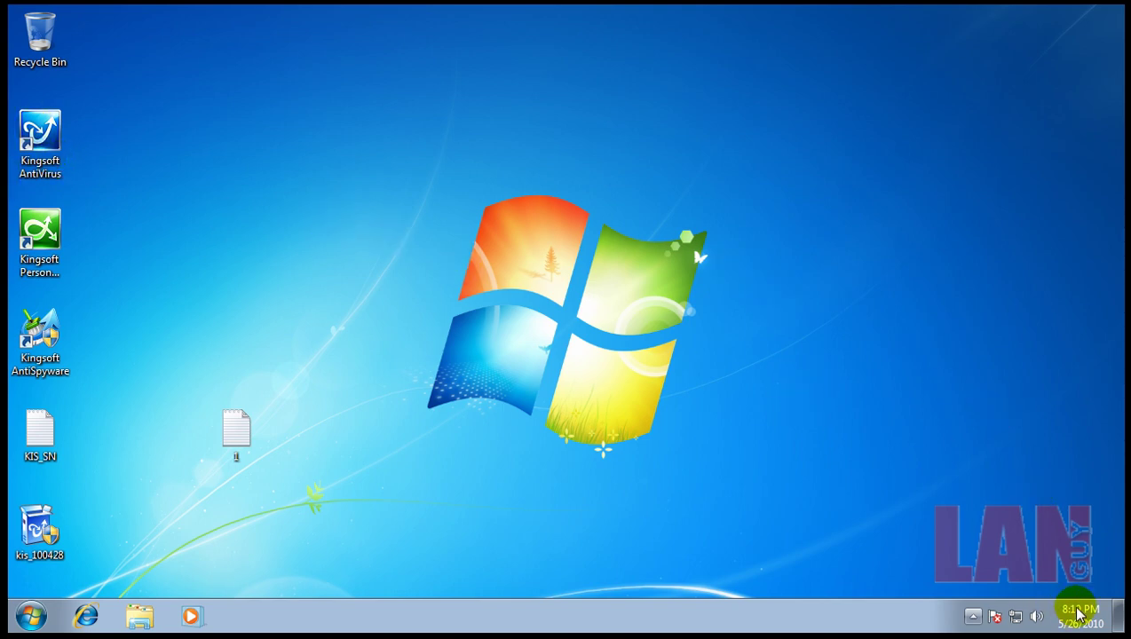
Step: Open the Kingsoft AntiVirus main window from its system-tray icon
click(977, 619)
right_click(999, 515)
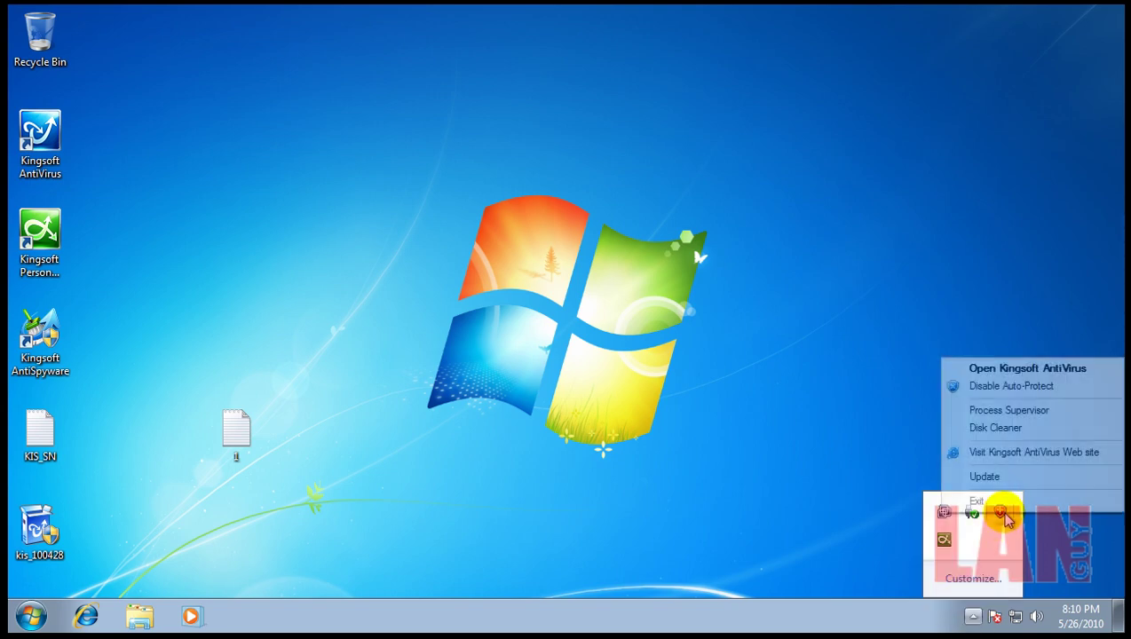
click(1002, 371)
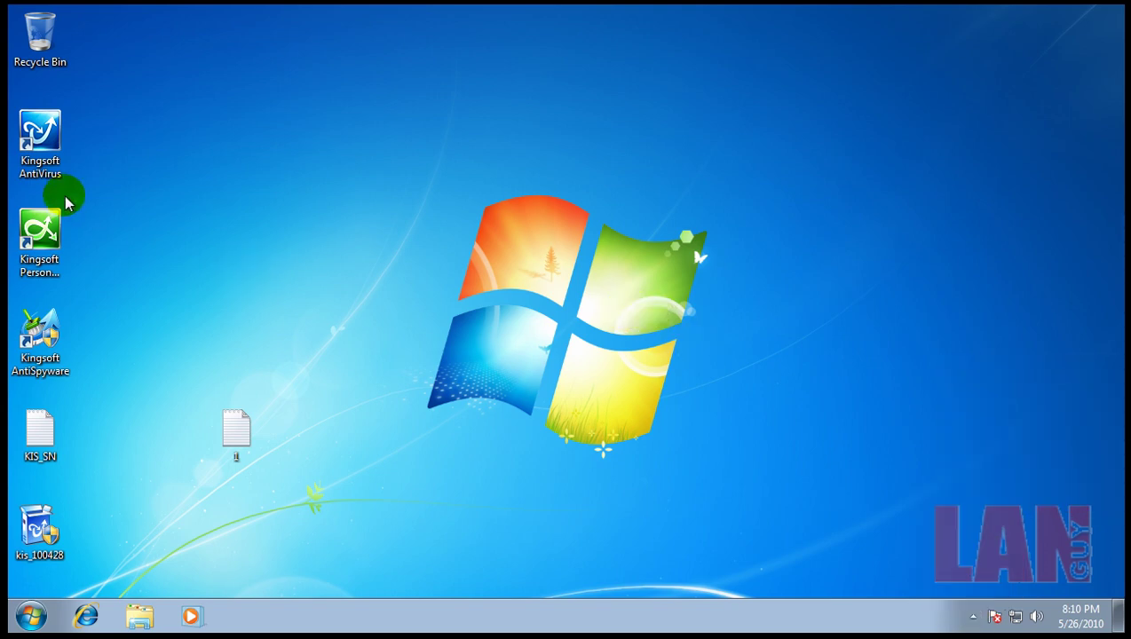
Step: Show the Settings tab, confirming Auto-Protect, Email Scan and Trojan Webshield are all On
click(42, 236)
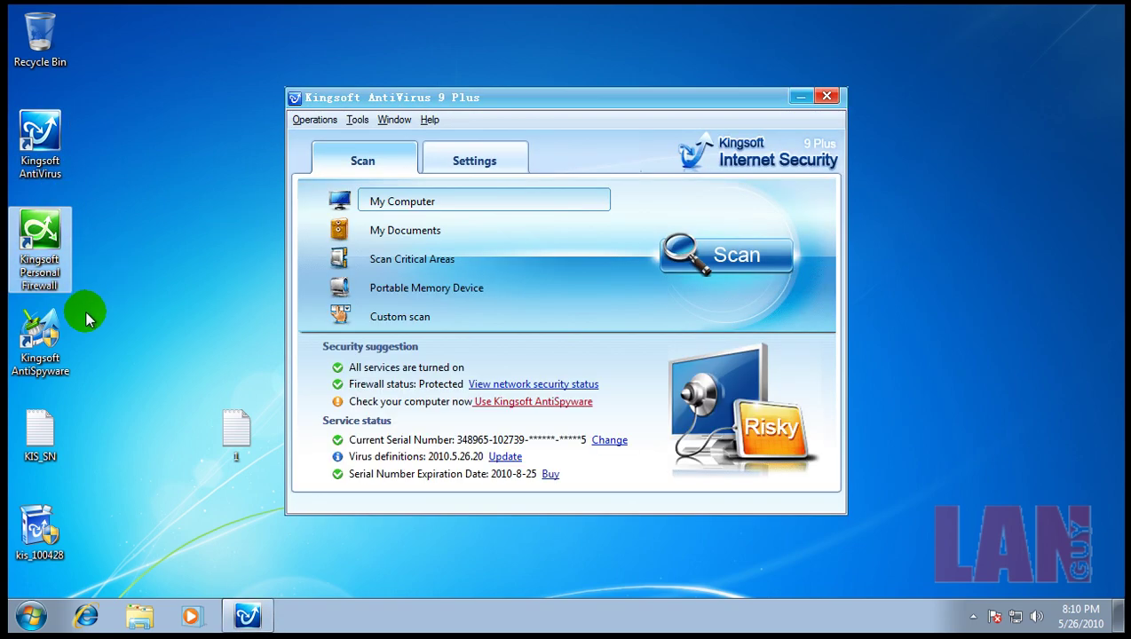
click(55, 336)
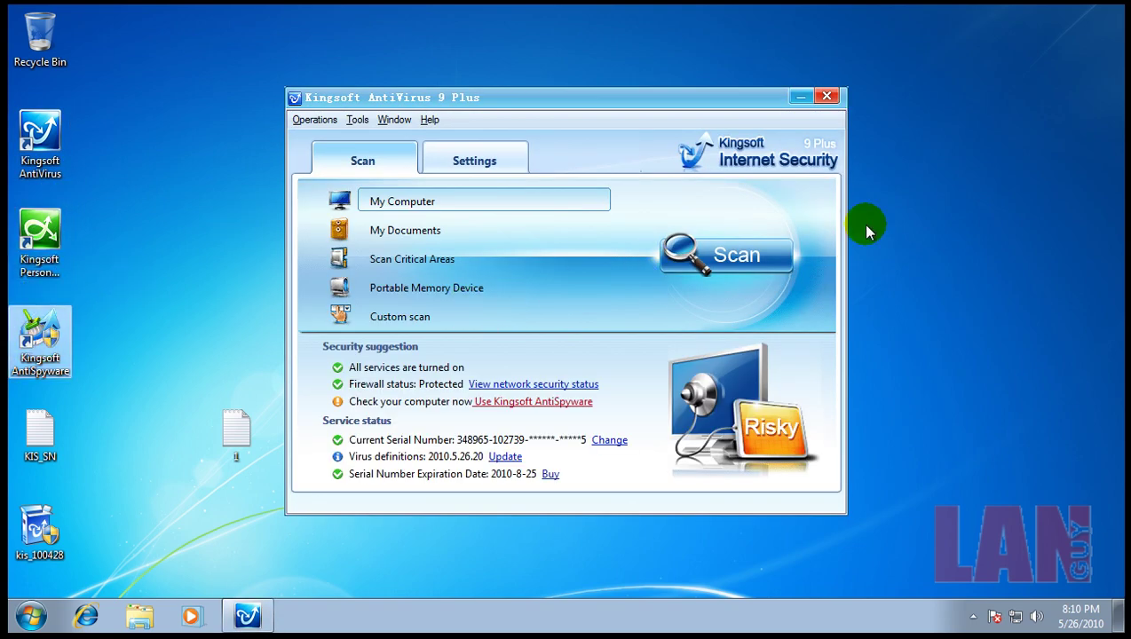
double_click(29, 342)
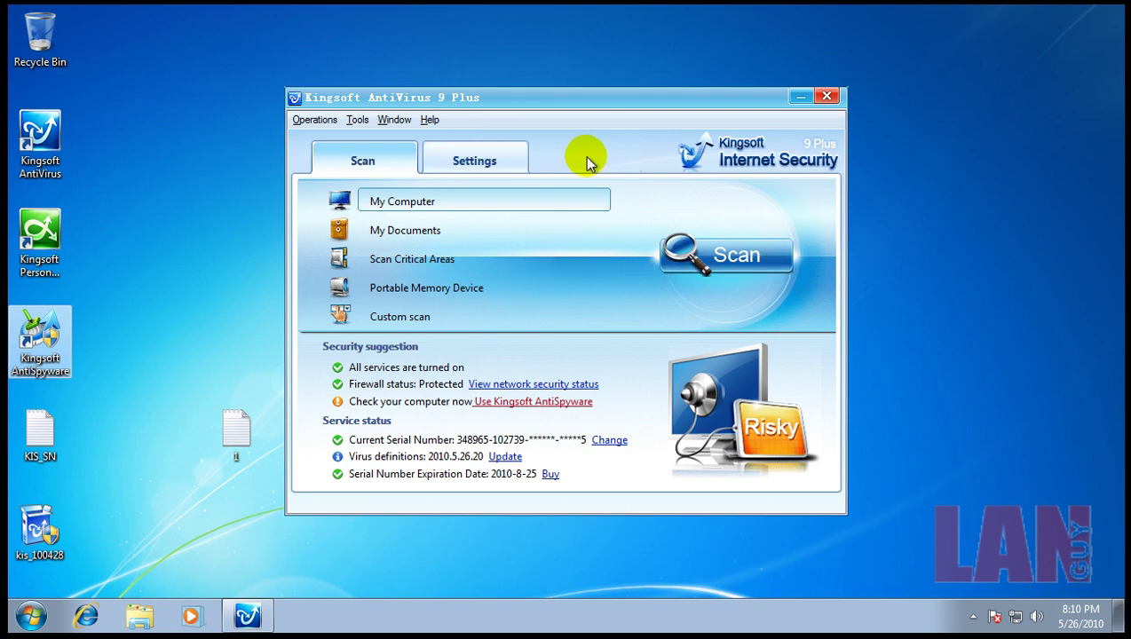
click(469, 167)
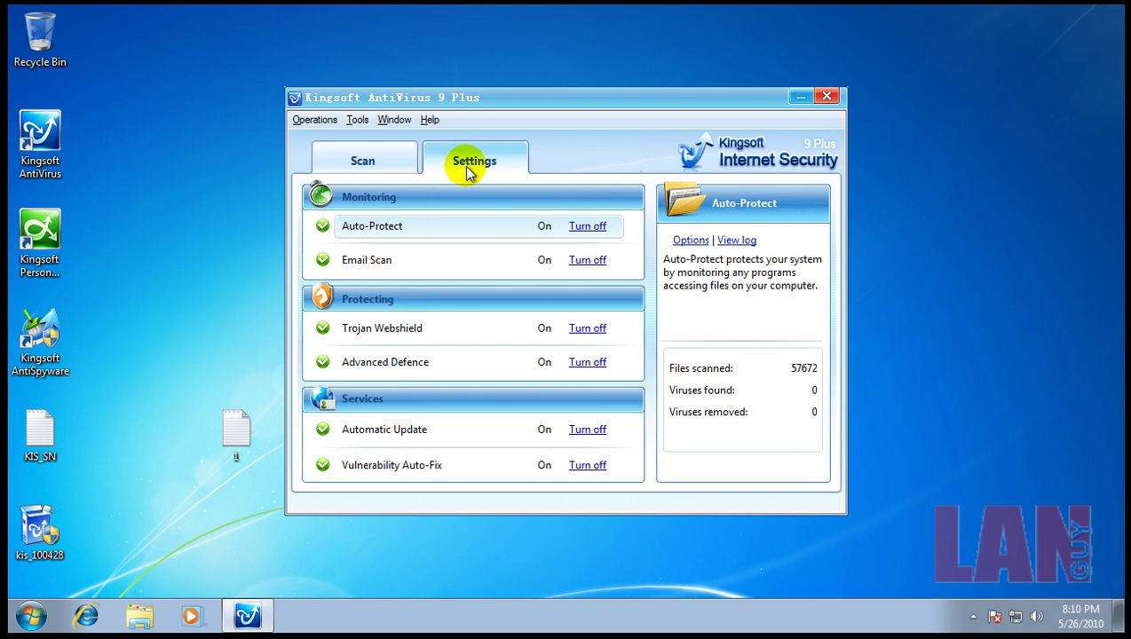
Step: Close Kingsoft, open text file 1 in Notepad and place Notepad at the lower left
click(827, 97)
drag(234, 444, 114, 549)
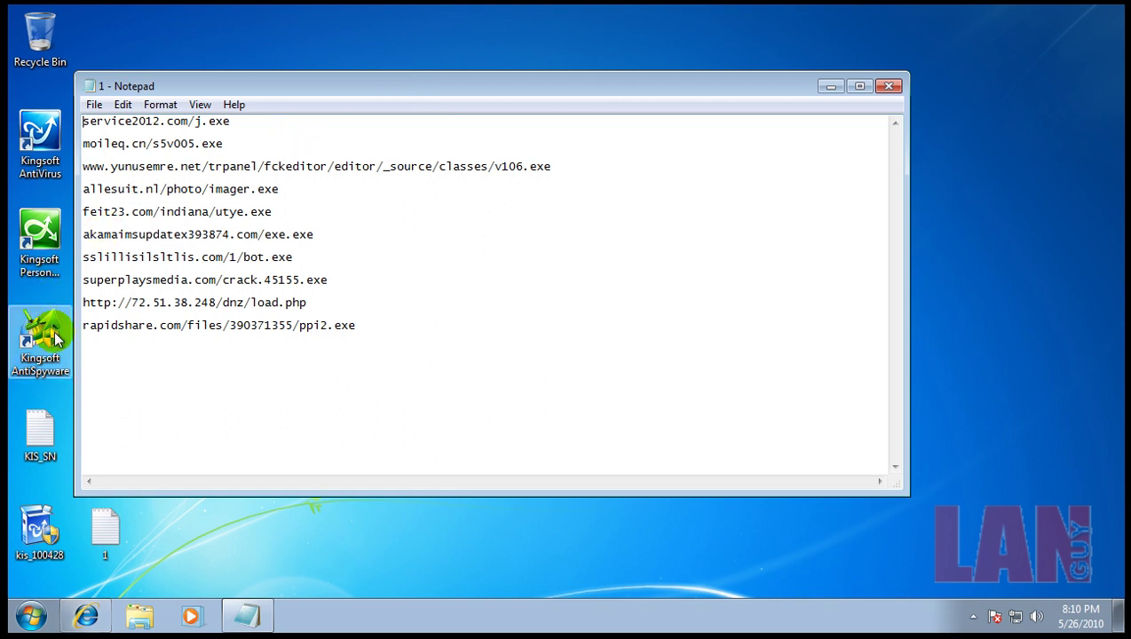
double_click(44, 133)
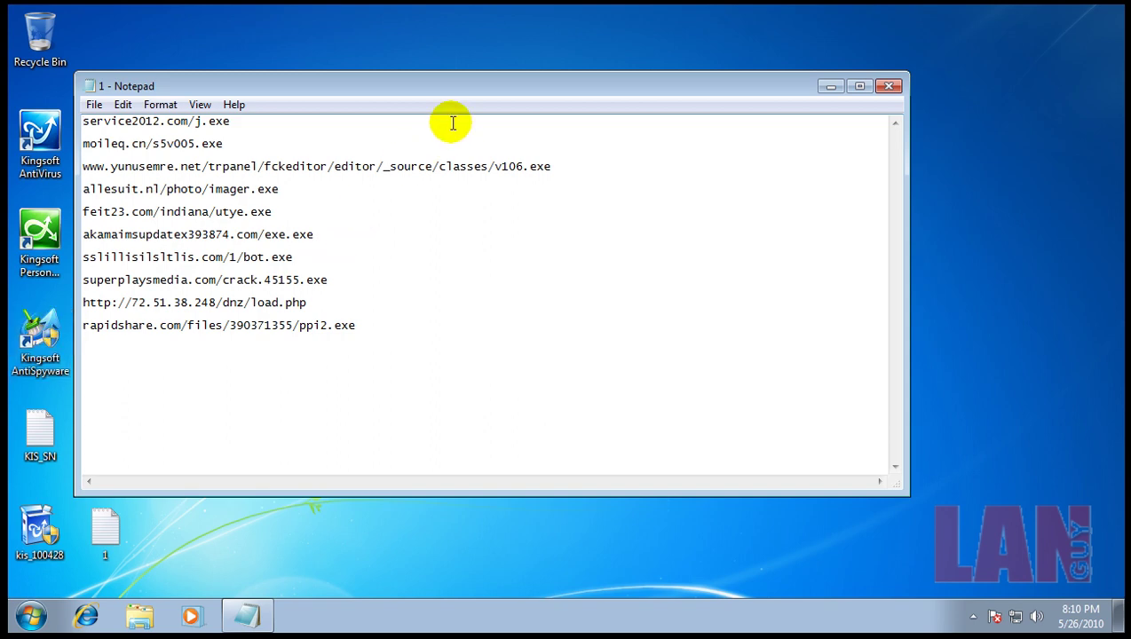
drag(493, 89, 435, 330)
Step: Move Internet Explorer to the upper right and select the first link, service2012.com/j.exe
click(501, 50)
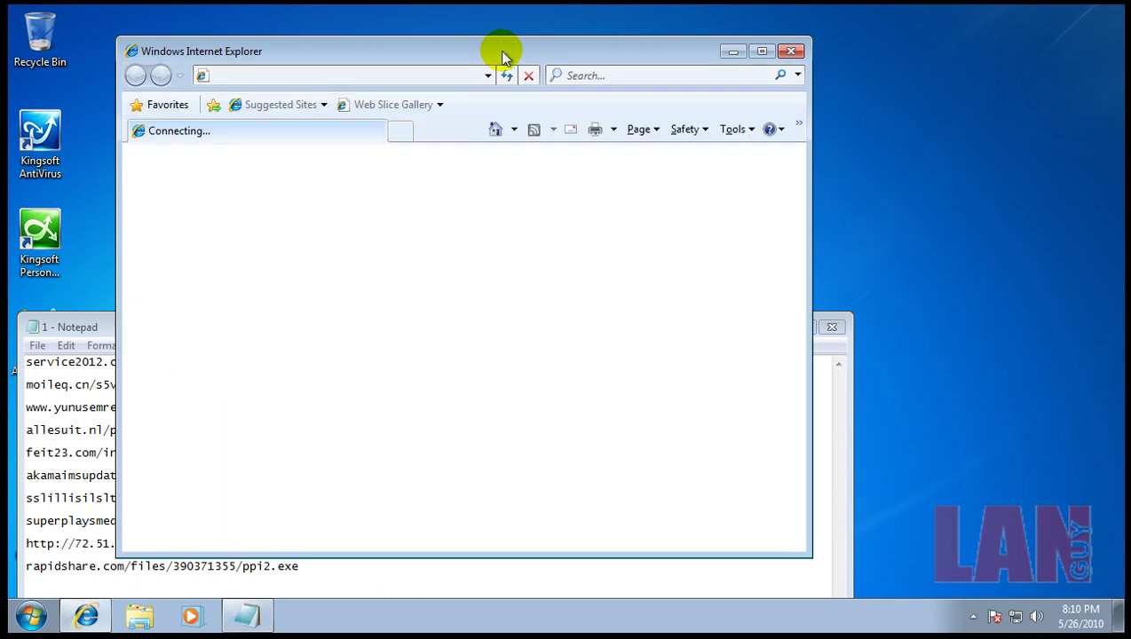
drag(503, 48, 788, 32)
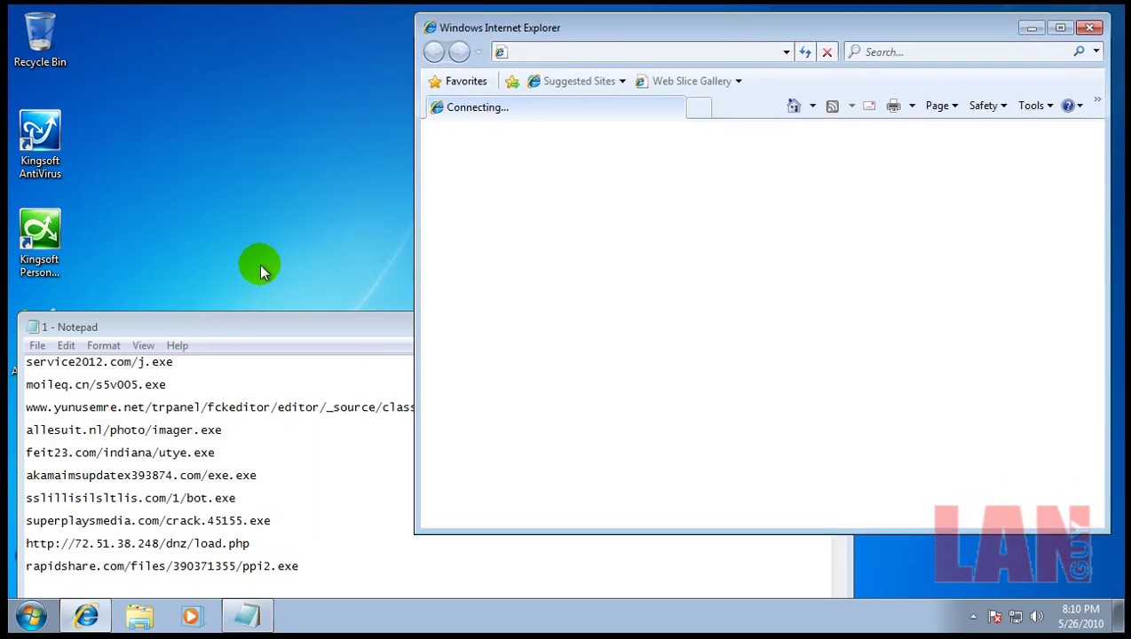
click(62, 371)
drag(63, 371, 26, 366)
key(ctrl+c)
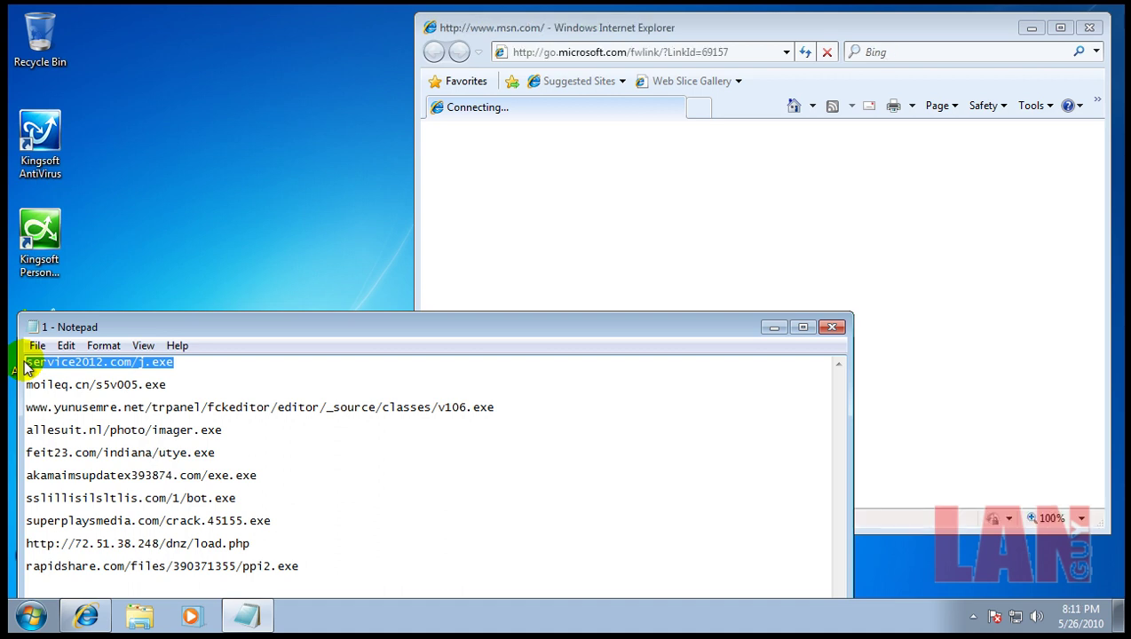
Step: Postpone the IE8 welcome setup and load service2012.com/j.exe in the address bar
click(591, 40)
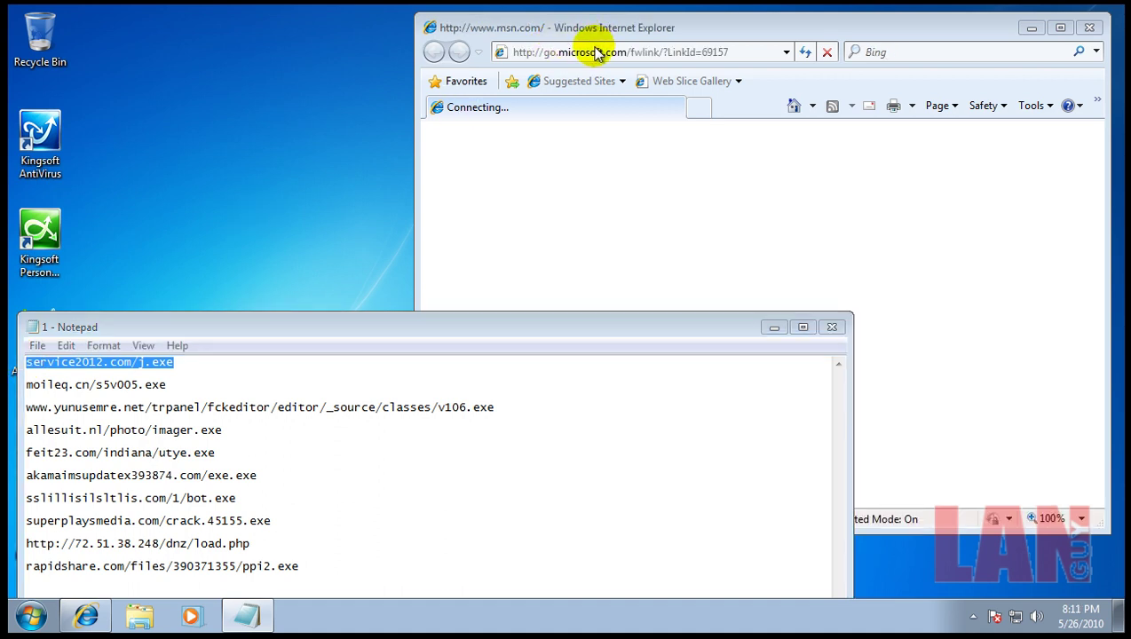
click(685, 52)
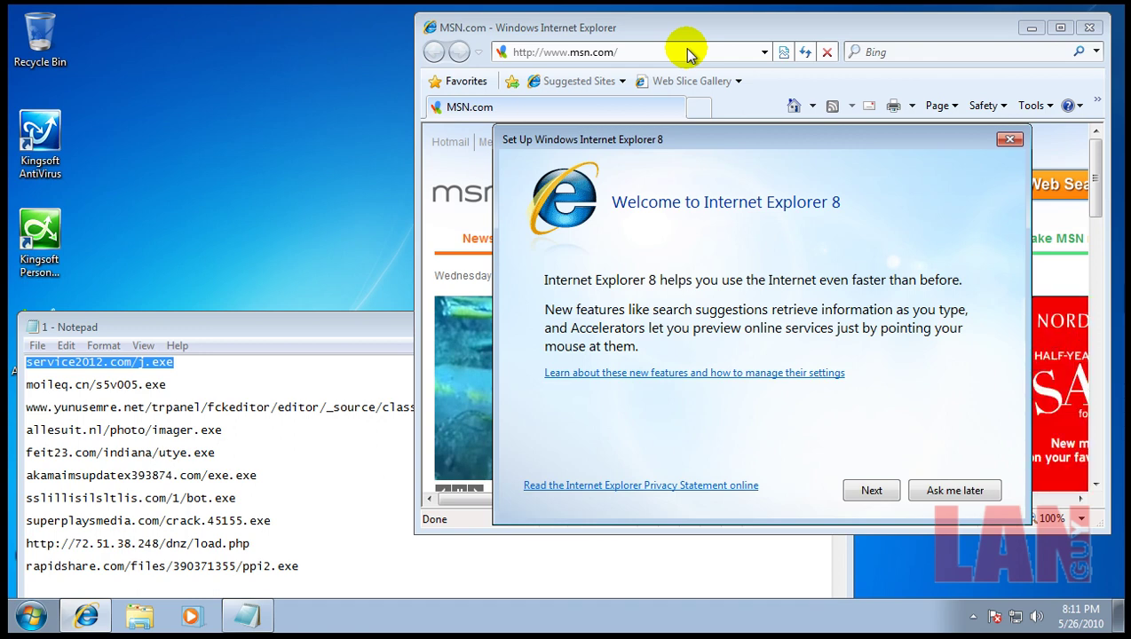
click(941, 490)
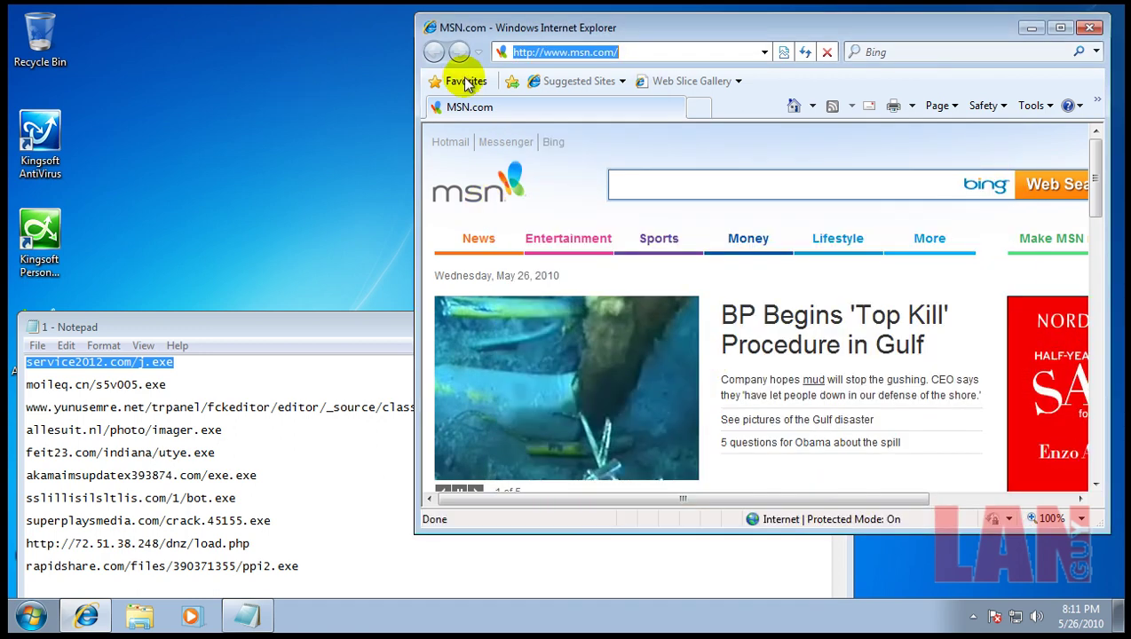
key(ctrl+v)
key(Return)
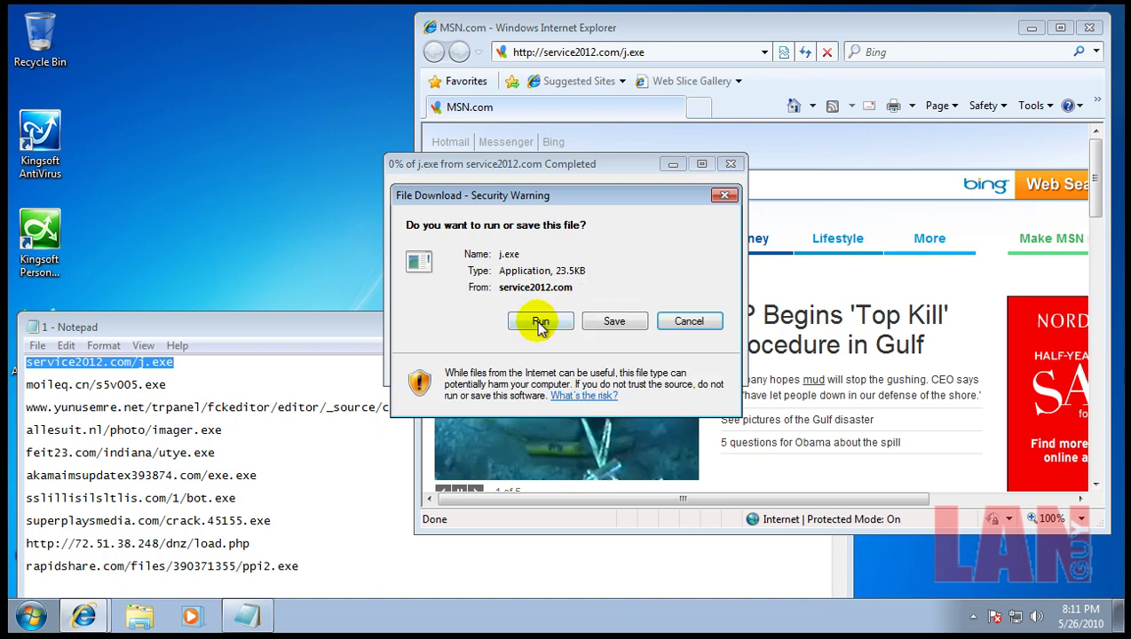
Step: Run j.exe, then load the second link, moileq.cn/s5v005.exe, in the browser
click(539, 322)
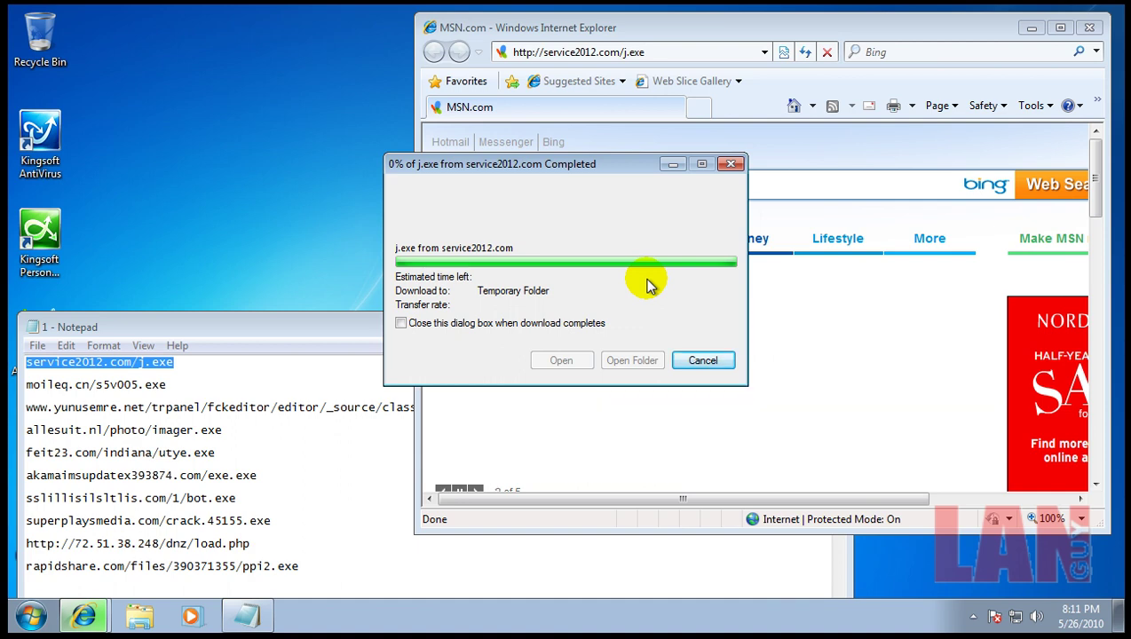
drag(169, 385, 39, 374)
key(ctrl+c)
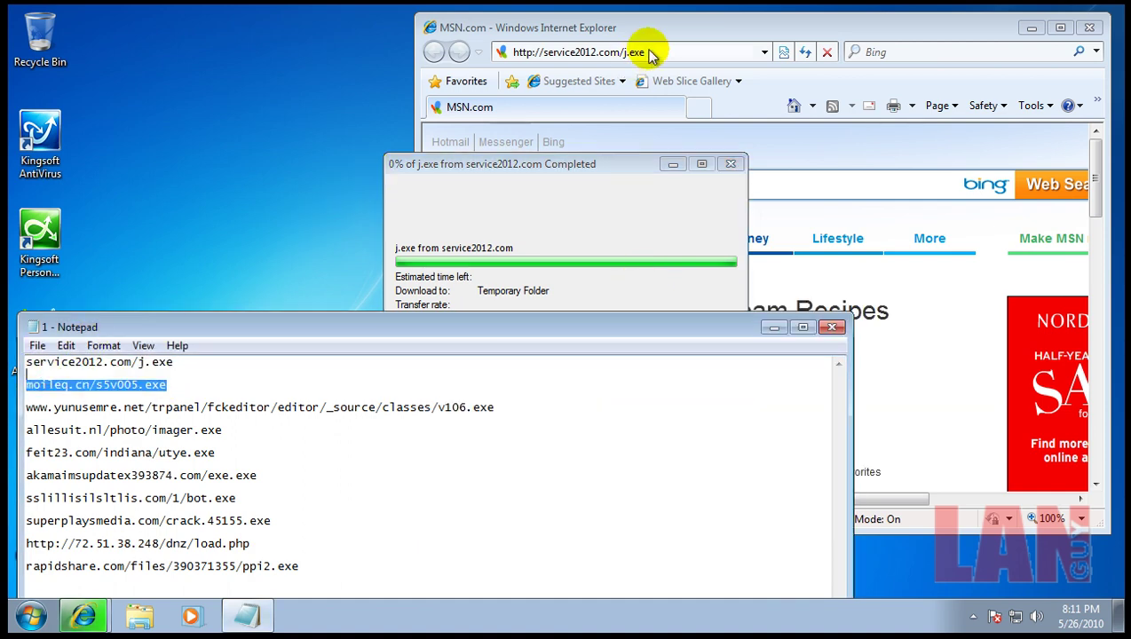
click(655, 53)
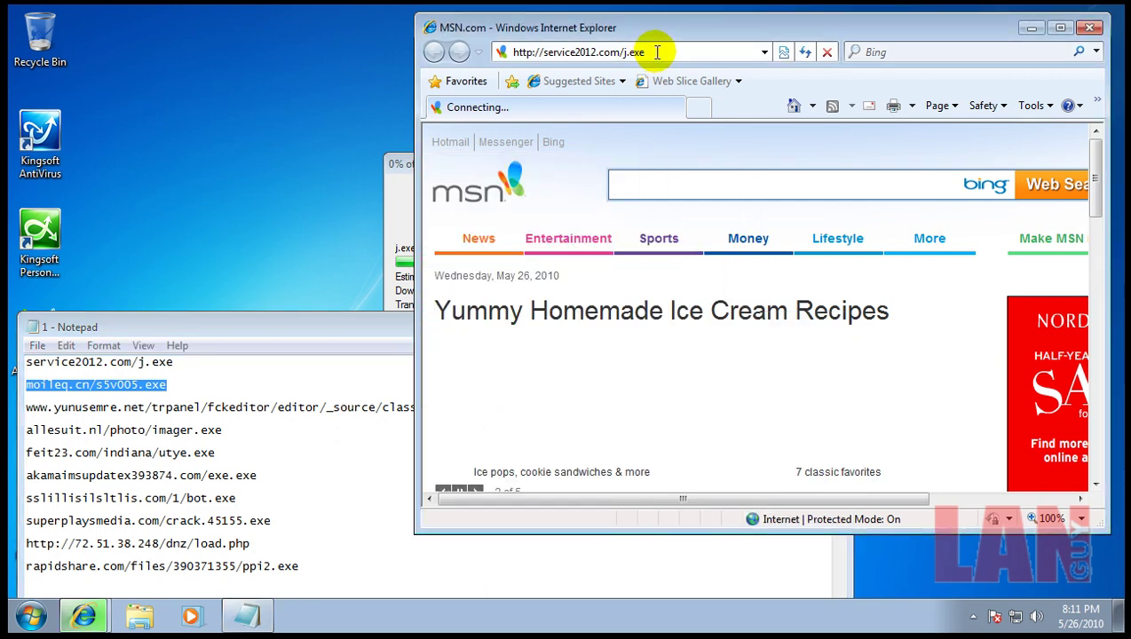
click(655, 52)
key(ctrl+v)
key(Return)
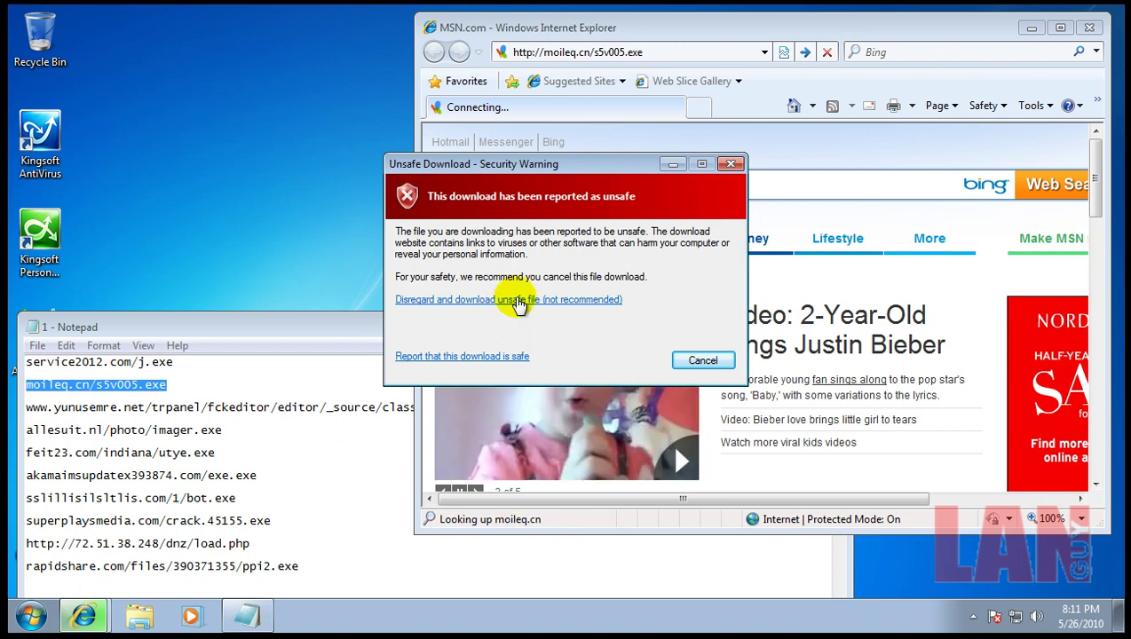
Step: Bypass the unsafe-download reports and run the files despite their unverified publishers
click(520, 302)
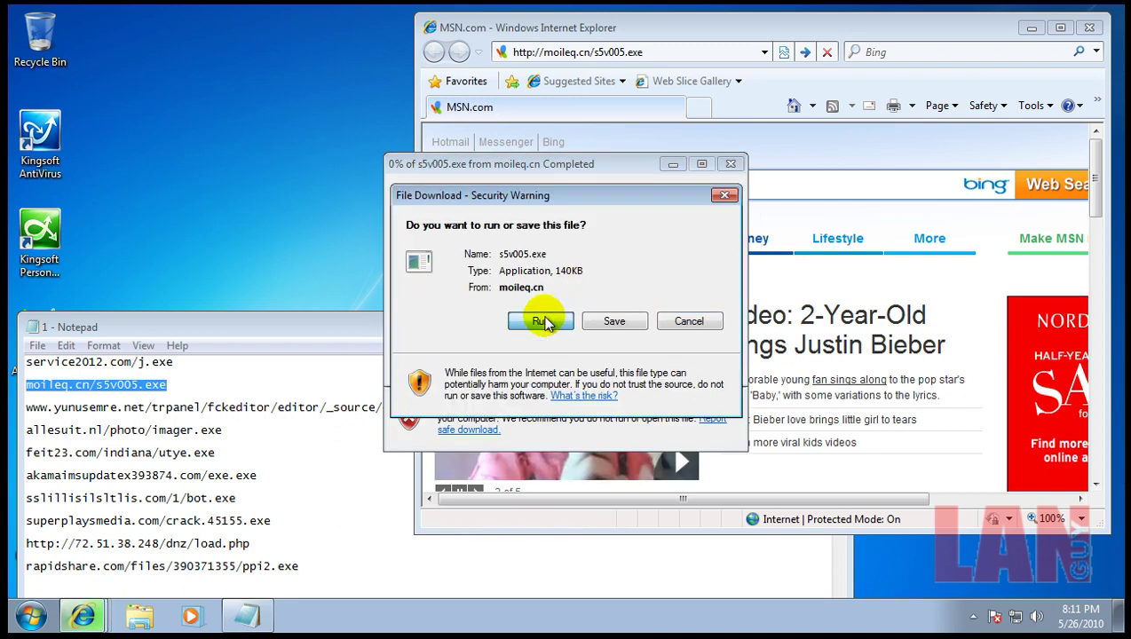
click(543, 323)
click(591, 305)
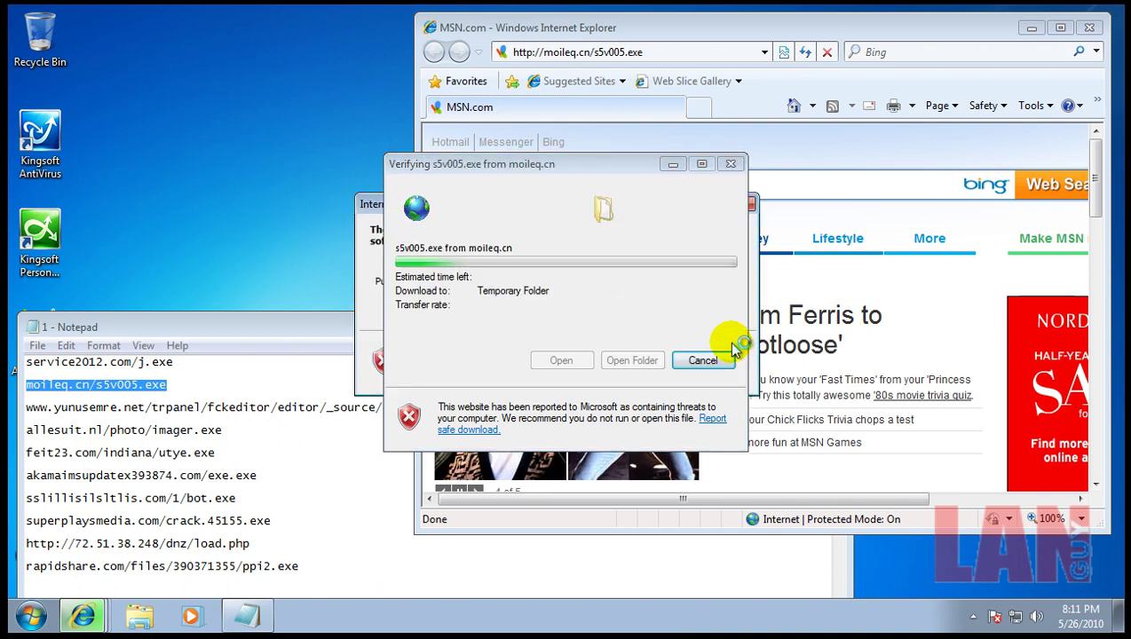
click(619, 311)
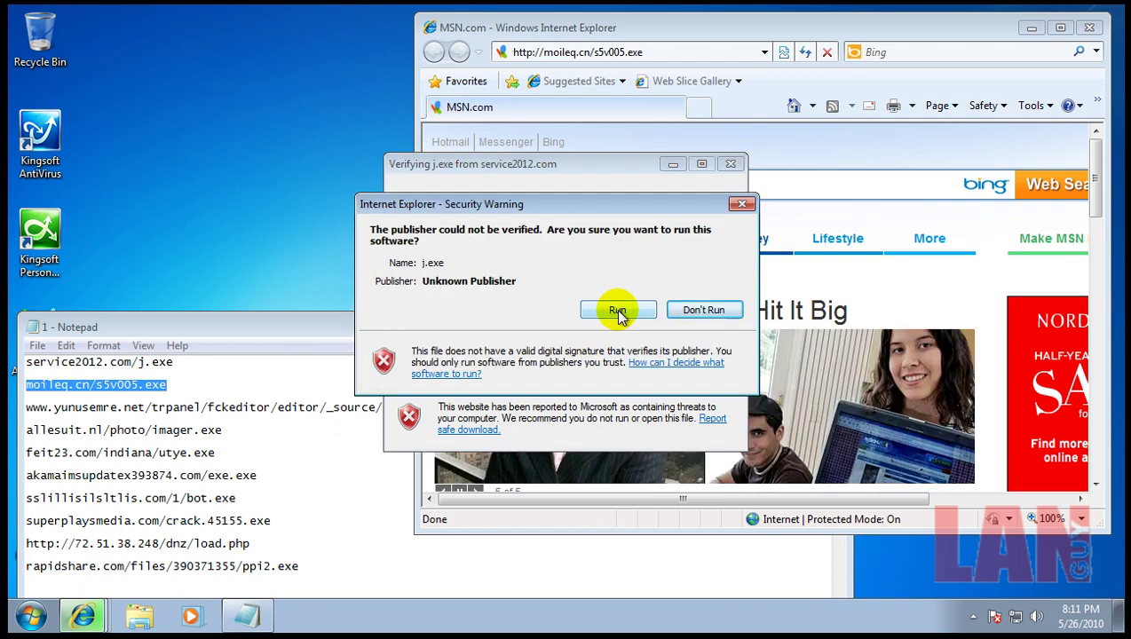
click(617, 310)
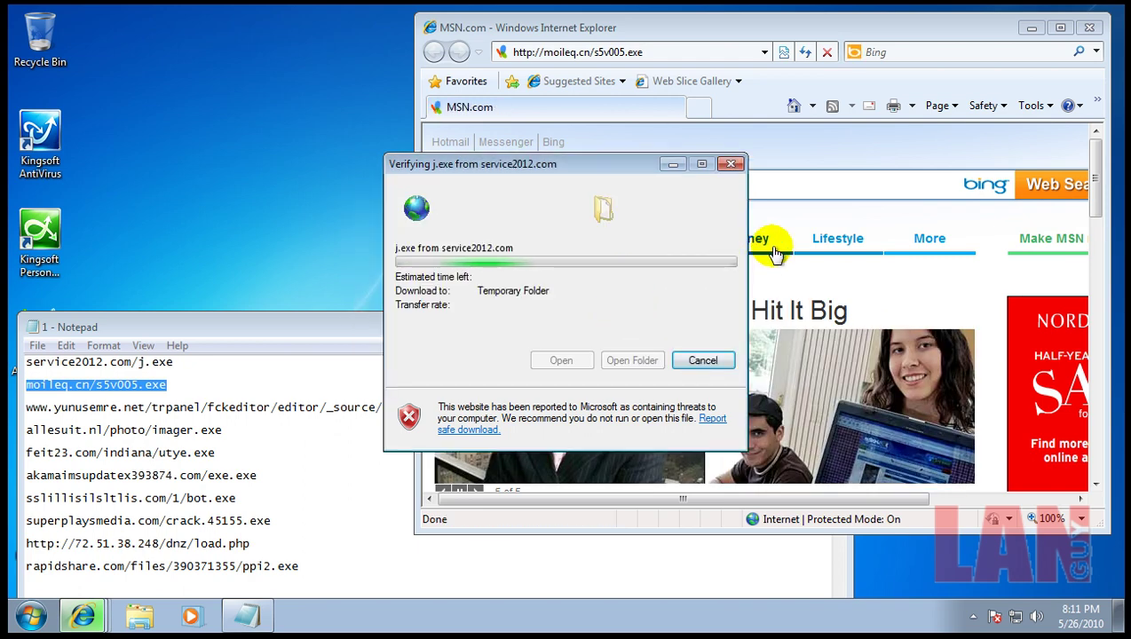
Step: Load the third link, yunusemre.net v106.exe, and run it despite the unverified publisher
double_click(144, 406)
key(ctrl+c)
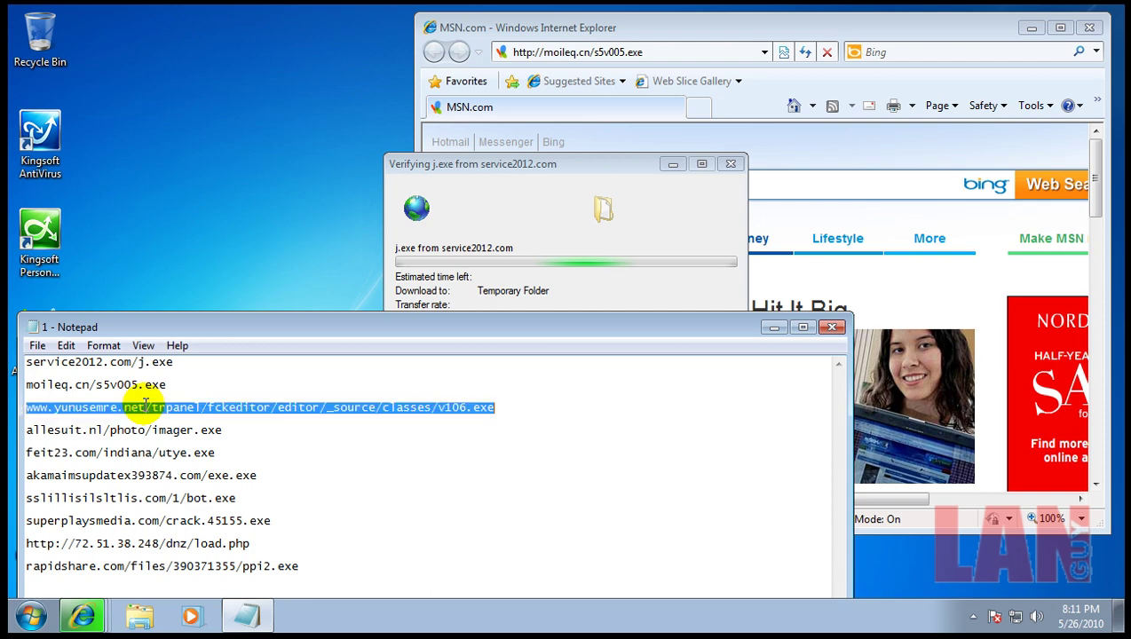
click(675, 59)
key(ctrl+a)
key(ctrl+v)
key(Return)
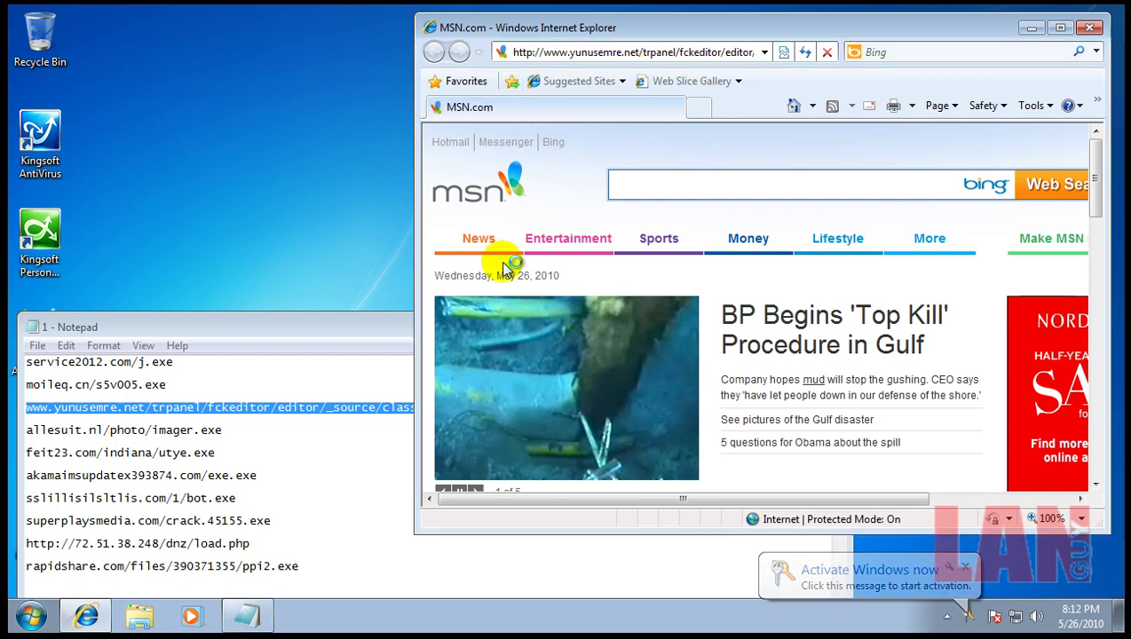
click(543, 321)
click(562, 302)
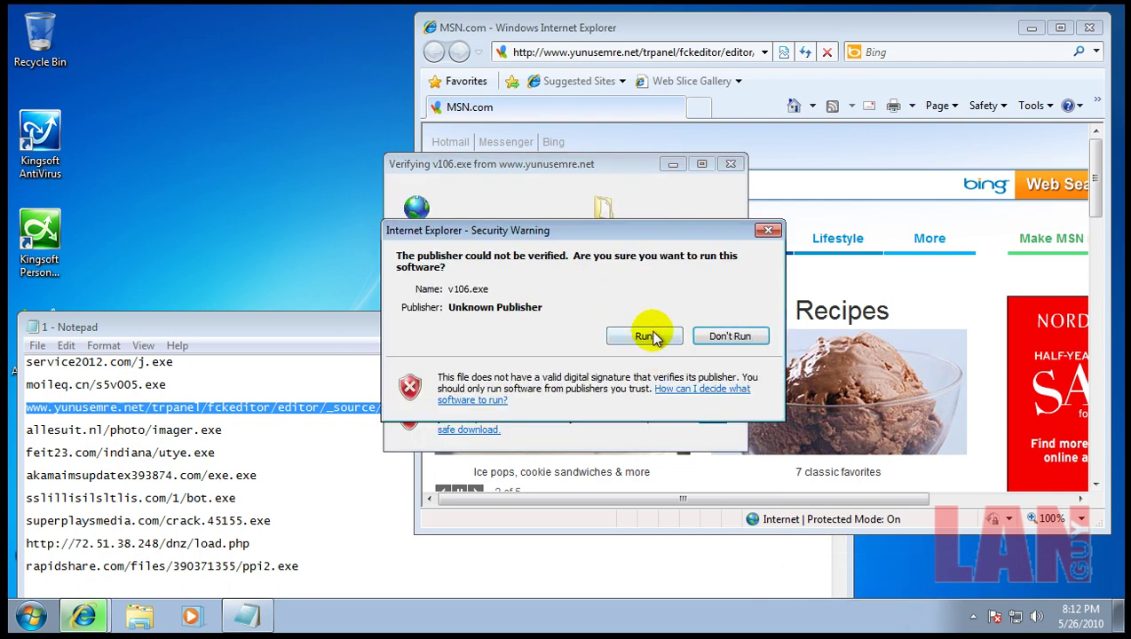
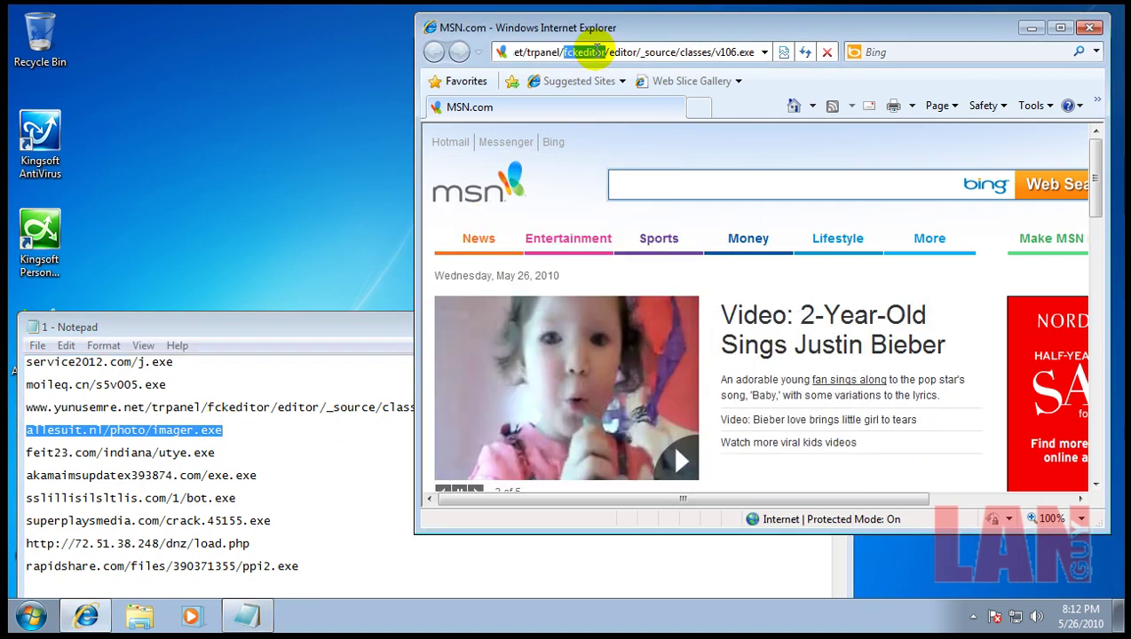
Step: Open the allesuit.nl imager.exe URL and run the download, overriding the unsafe-download warning
click(595, 52)
text(allesuit.nl/photo/imager.exe)
key(Return)
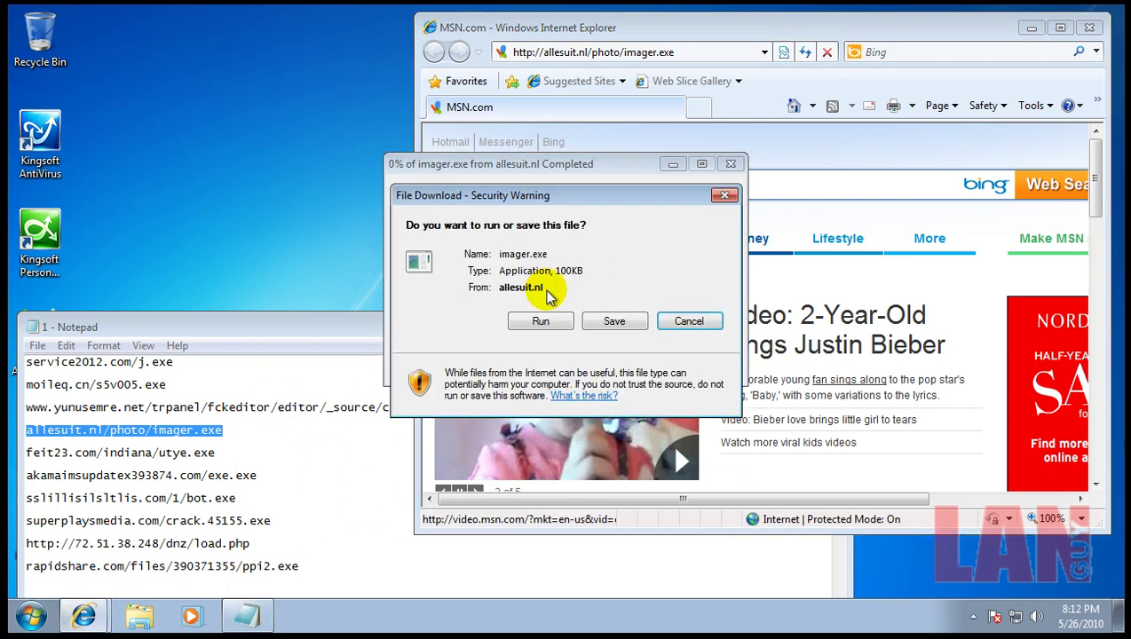
click(547, 324)
click(597, 300)
click(601, 294)
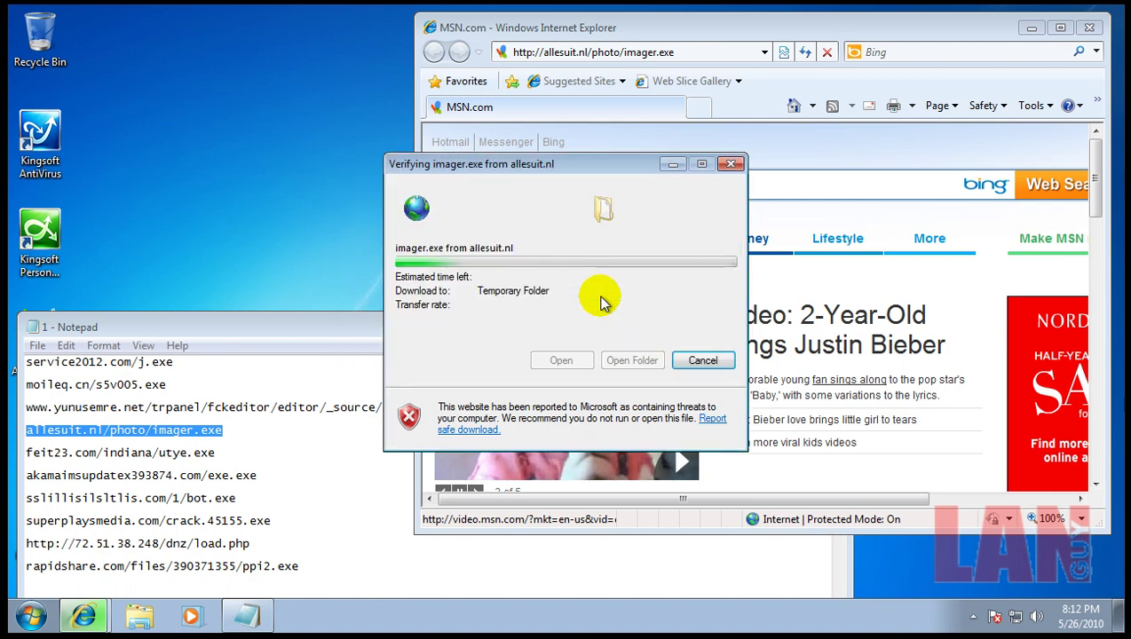
Step: Copy the feit23.com/indiana/utye.exe address from the Notepad list and load it in the browser
click(215, 454)
double_click(216, 452)
key(ctrl+c)
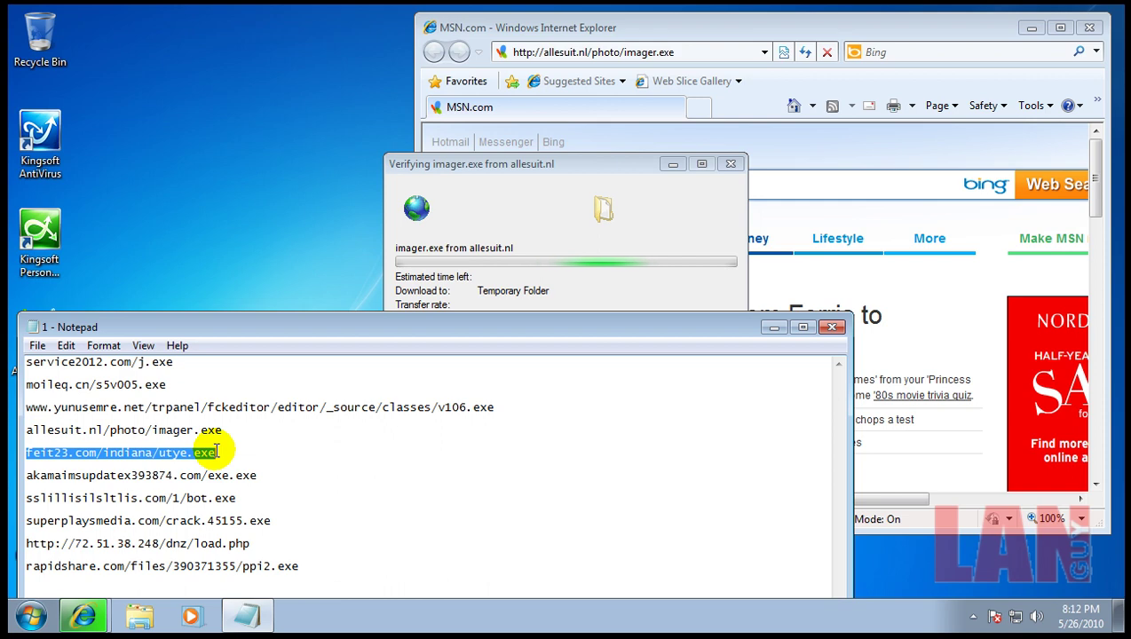
click(586, 50)
click(590, 52)
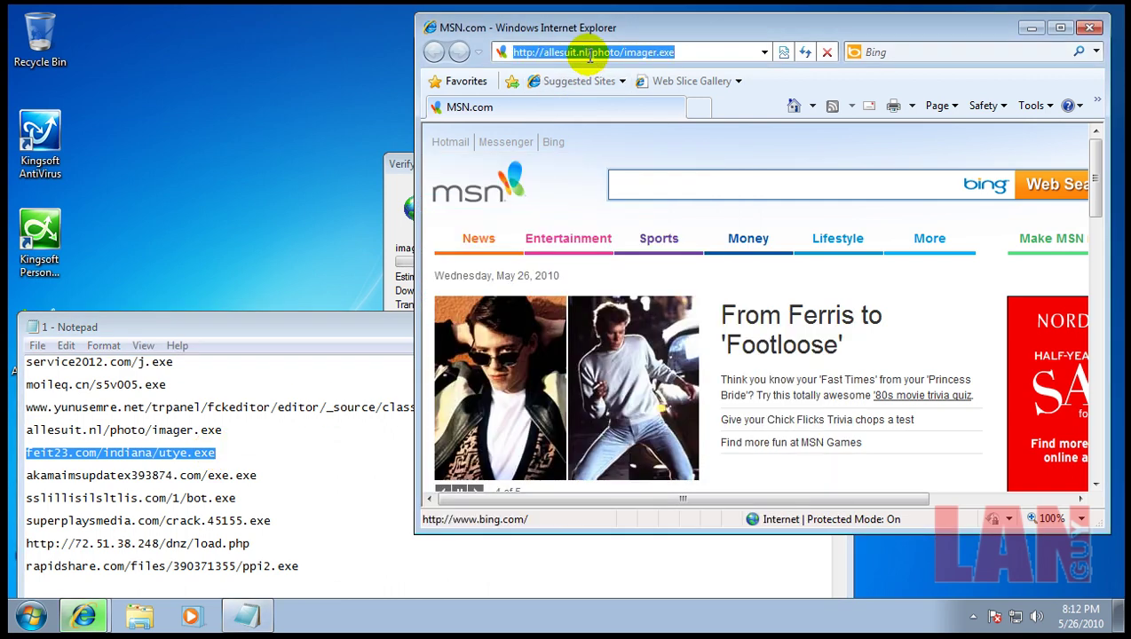
key(ctrl+v)
key(Return)
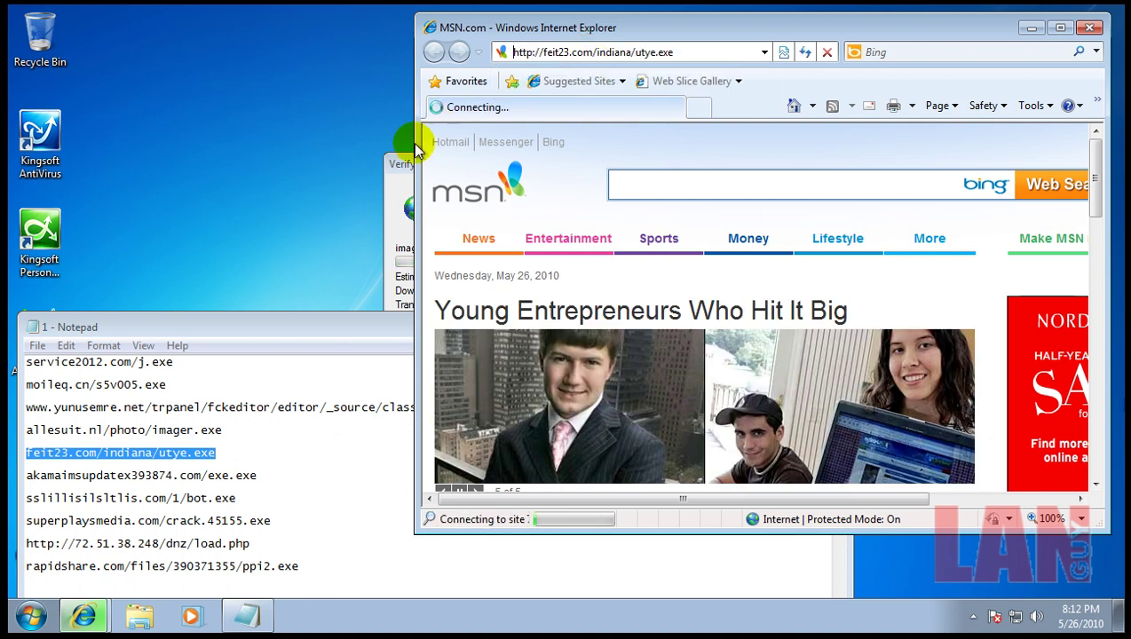
Step: Move the download window aside and choose Run for utye.exe
click(397, 169)
drag(480, 162, 202, 33)
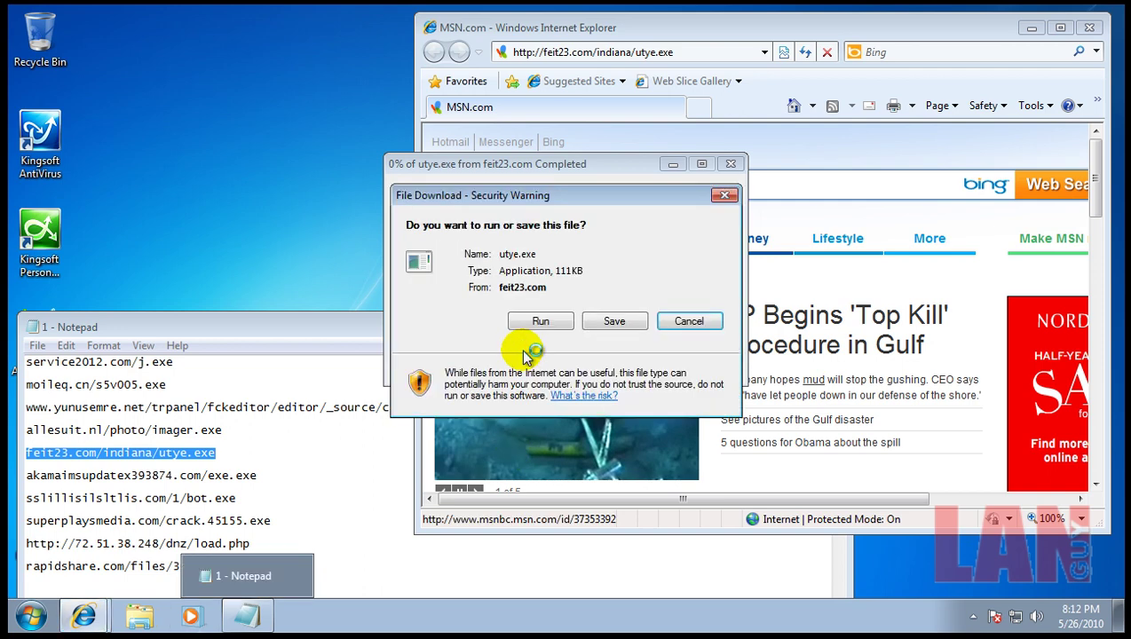
click(540, 324)
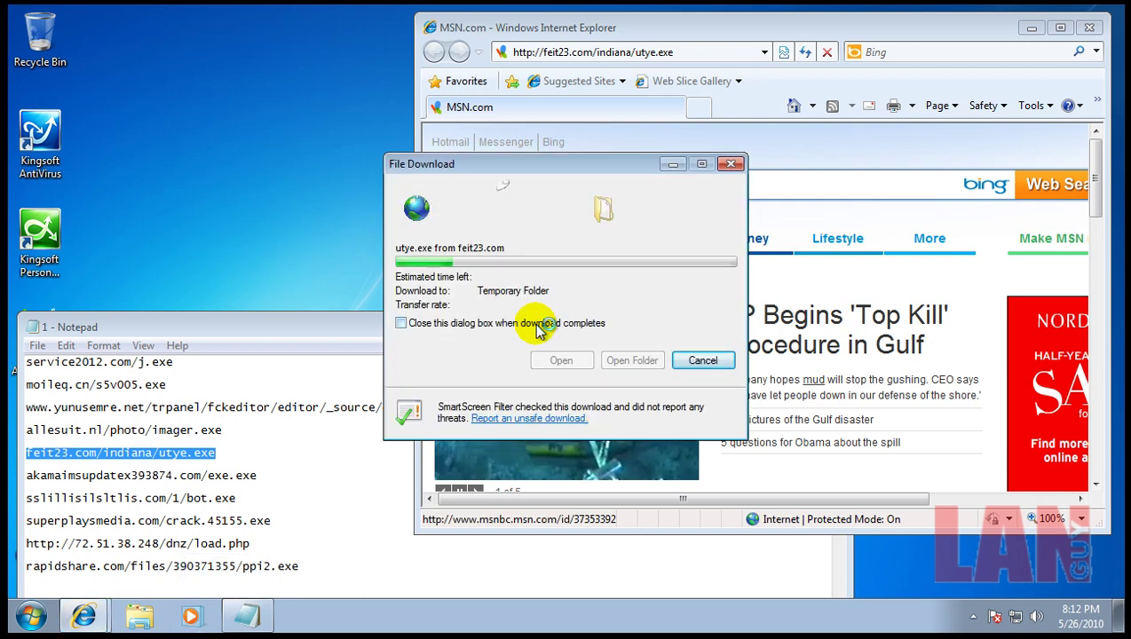
Step: Copy the akamaimsupdatex393874.com/exe.exe line from the list and load it in the browser
click(268, 476)
key(shift+Home)
key(ctrl+c)
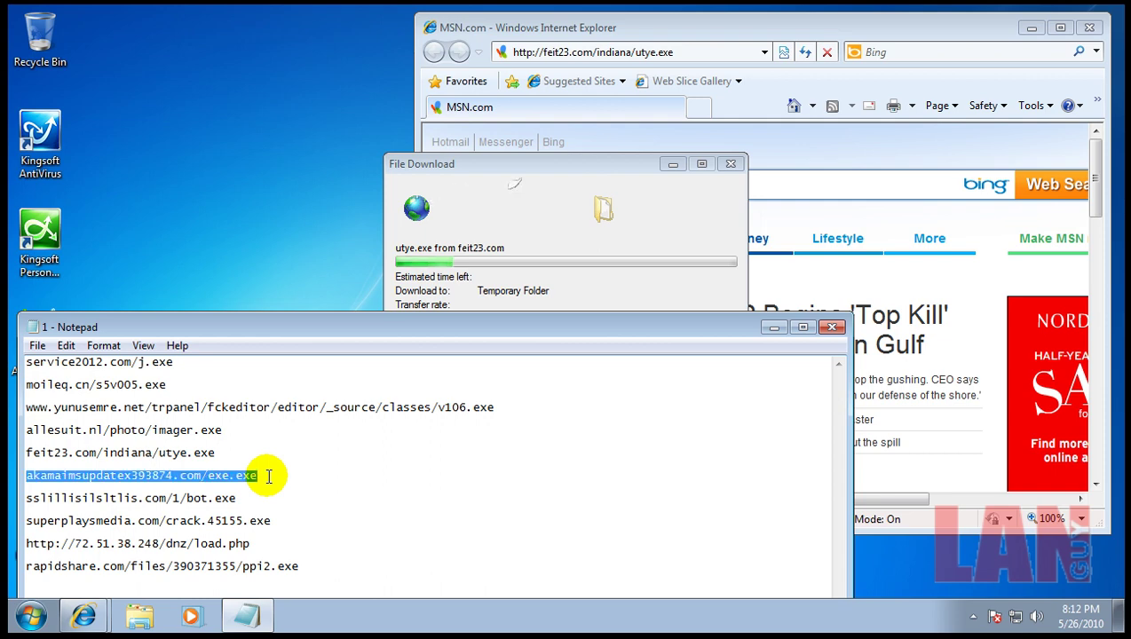
click(611, 46)
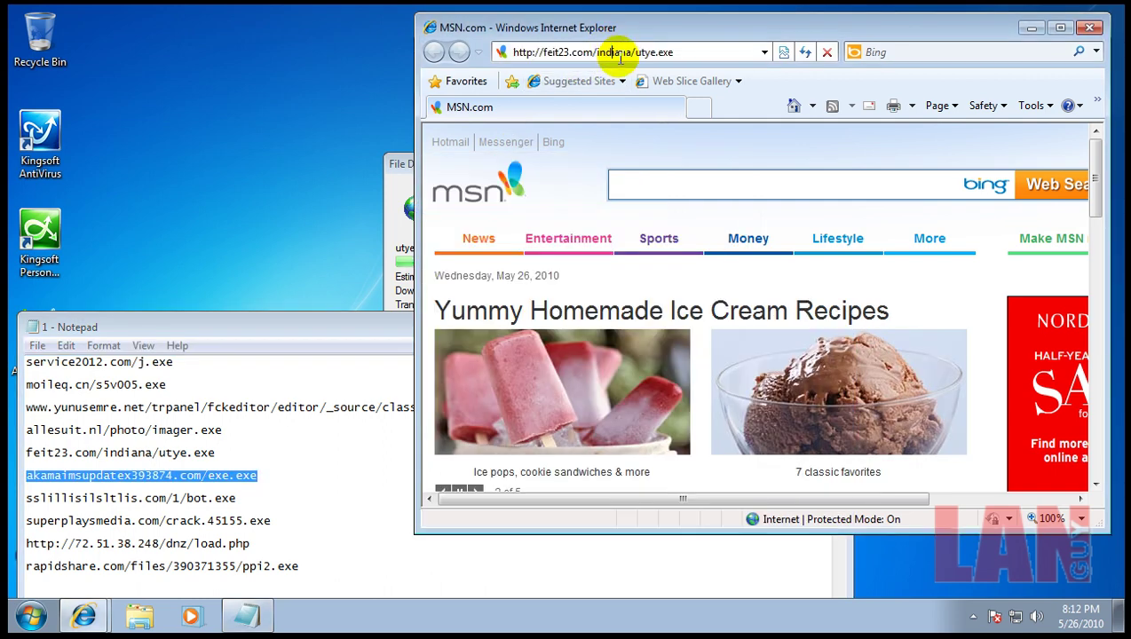
triple_click(619, 53)
key(ctrl+v)
key(Return)
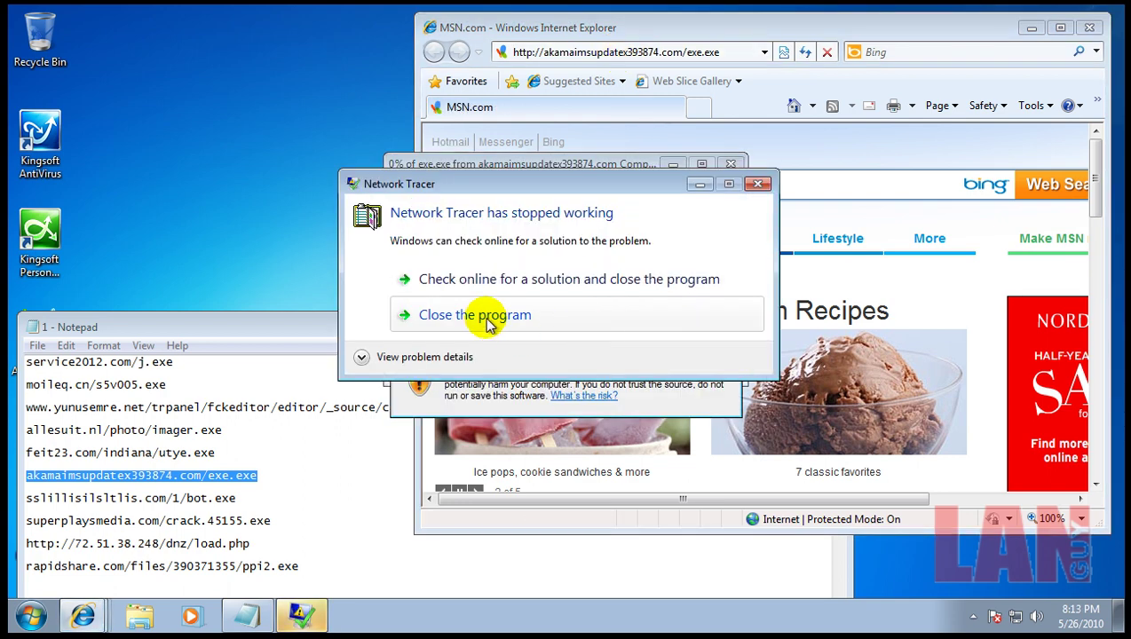
Step: Close the Network Tracer crash, run exe.exe past the unsafe warning, and prepare the bot.exe address
click(484, 318)
click(560, 323)
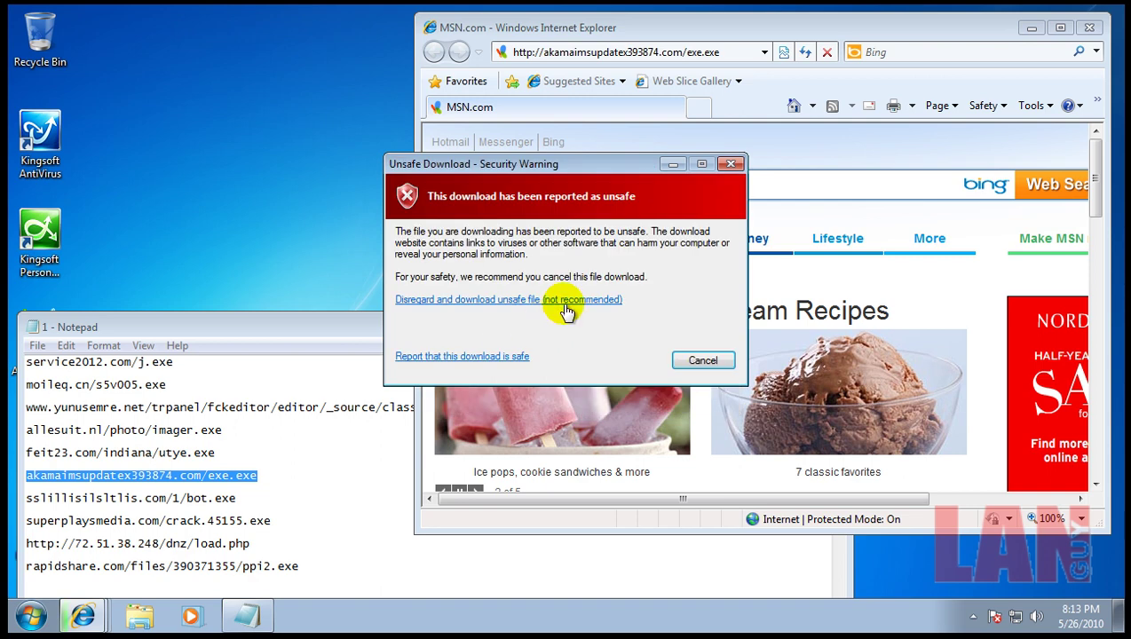
click(548, 300)
drag(237, 499, 208, 498)
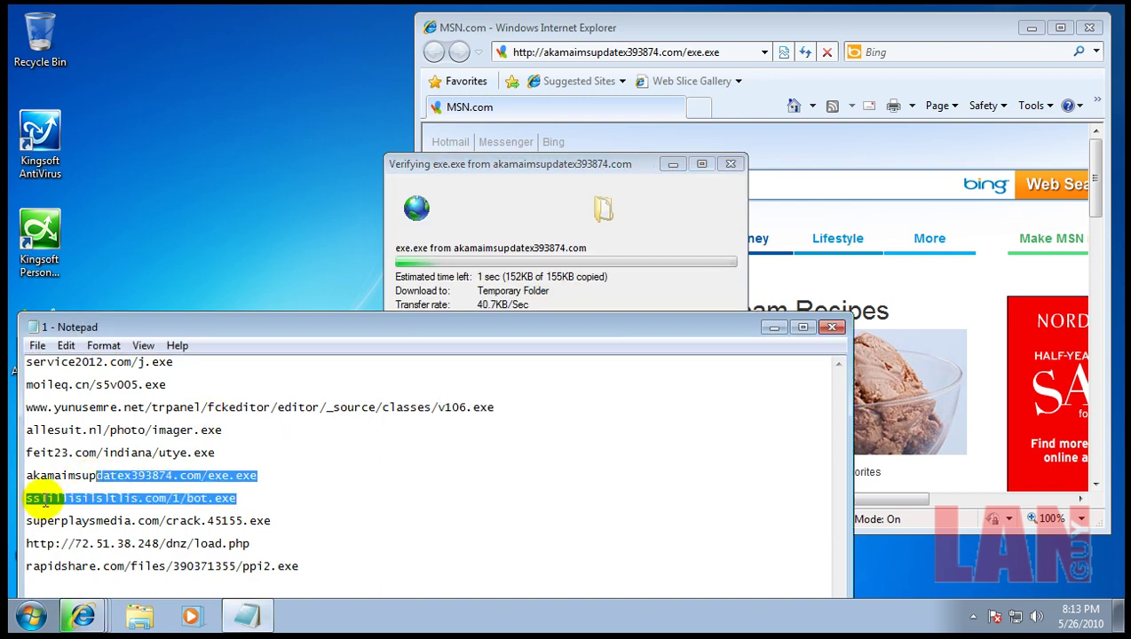
drag(44, 501, 30, 508)
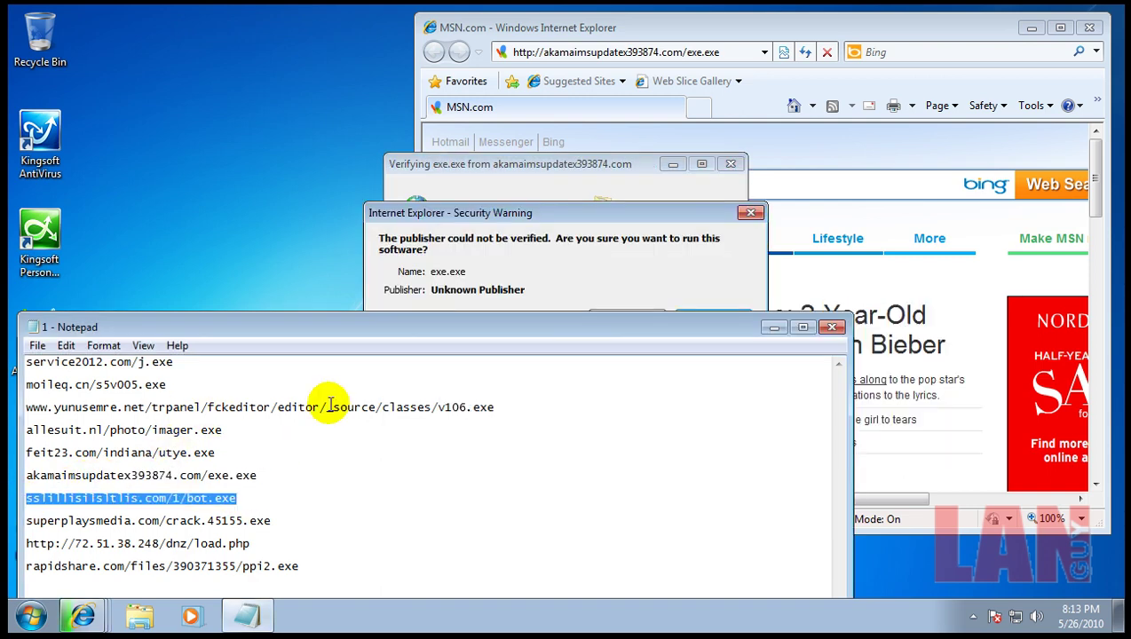
click(577, 247)
click(609, 325)
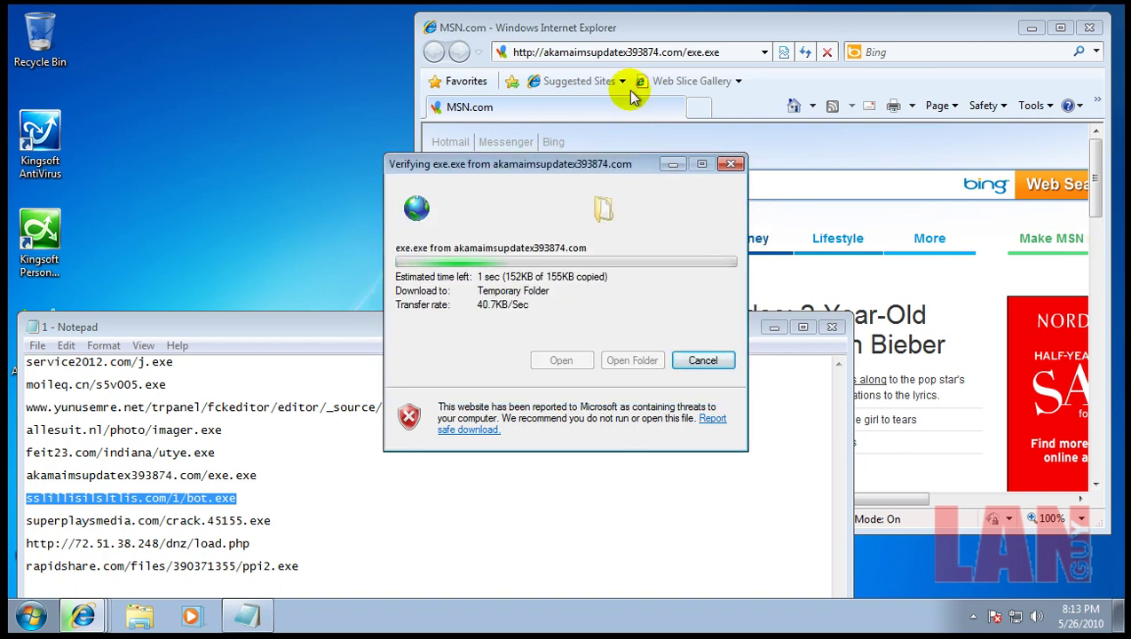
click(703, 48)
click(724, 50)
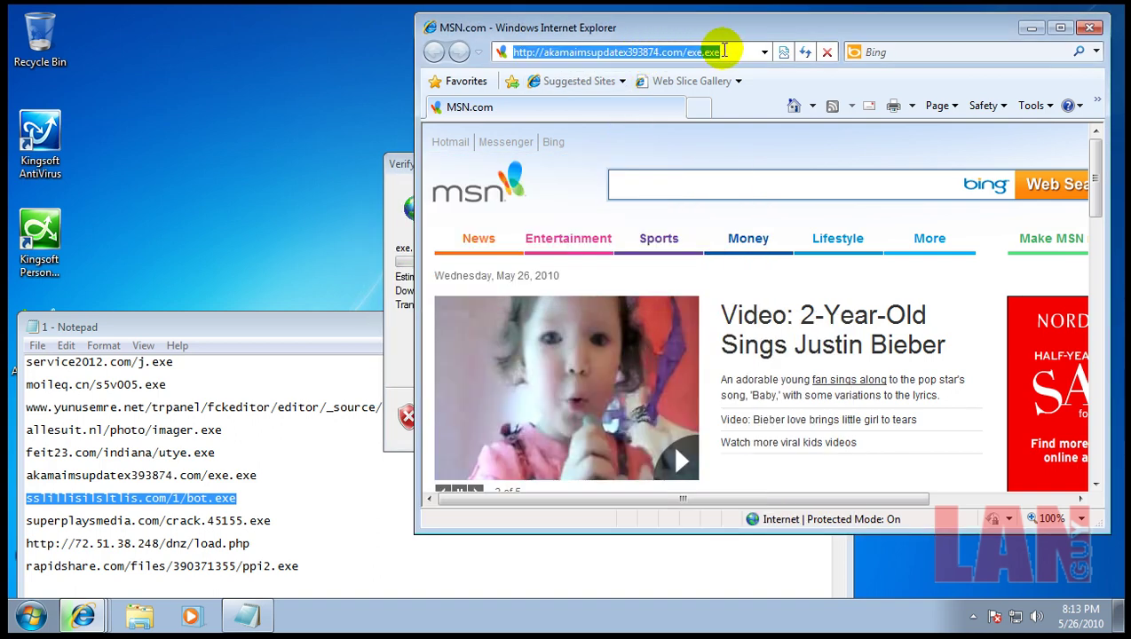
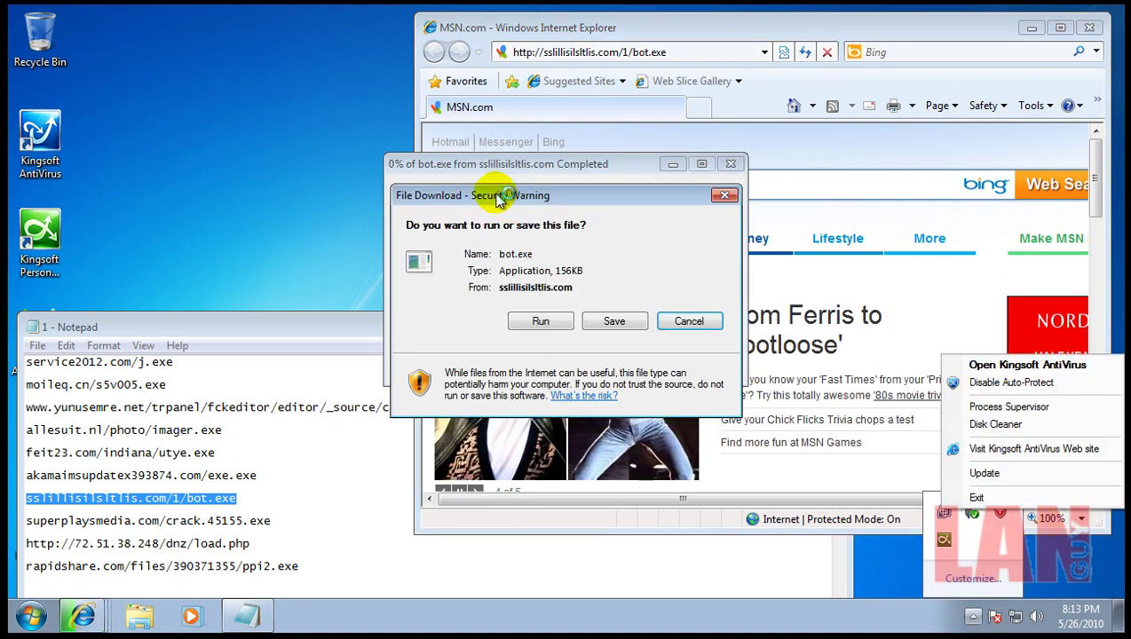
Step: Dismiss the Kingsoft options, run bot.exe, and download it despite the unsafe-file threat warning
click(539, 325)
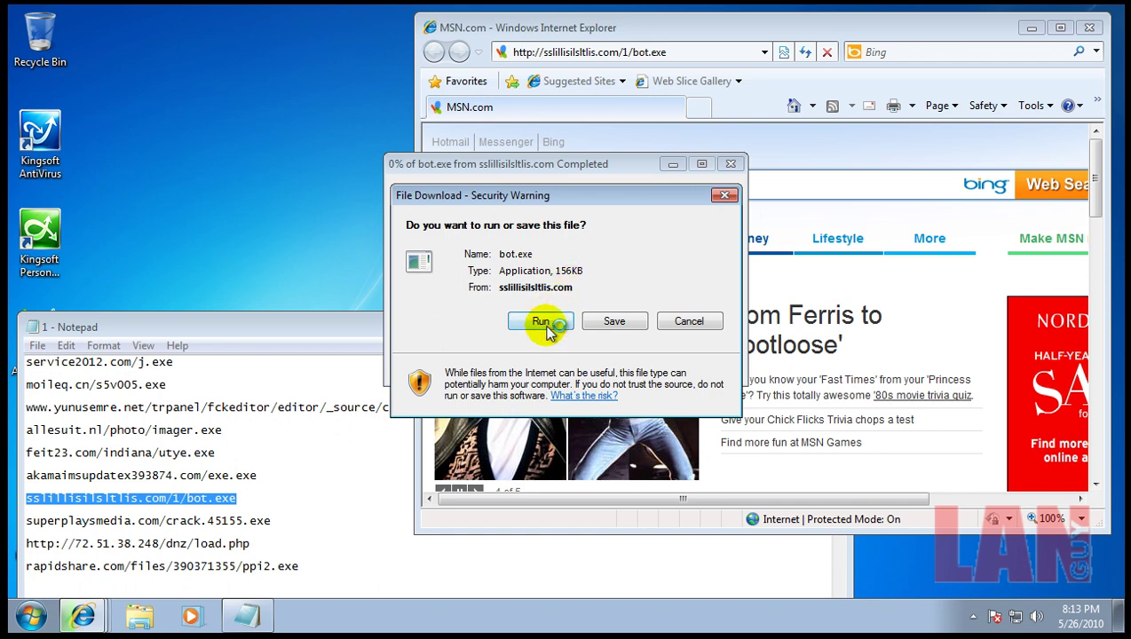
click(541, 321)
click(559, 299)
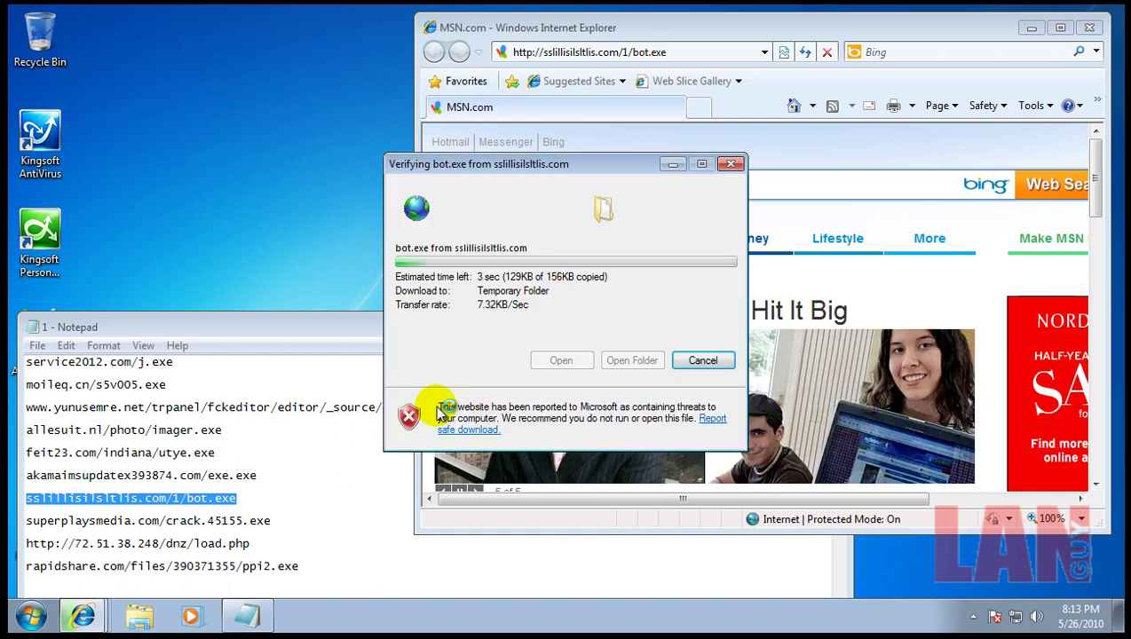
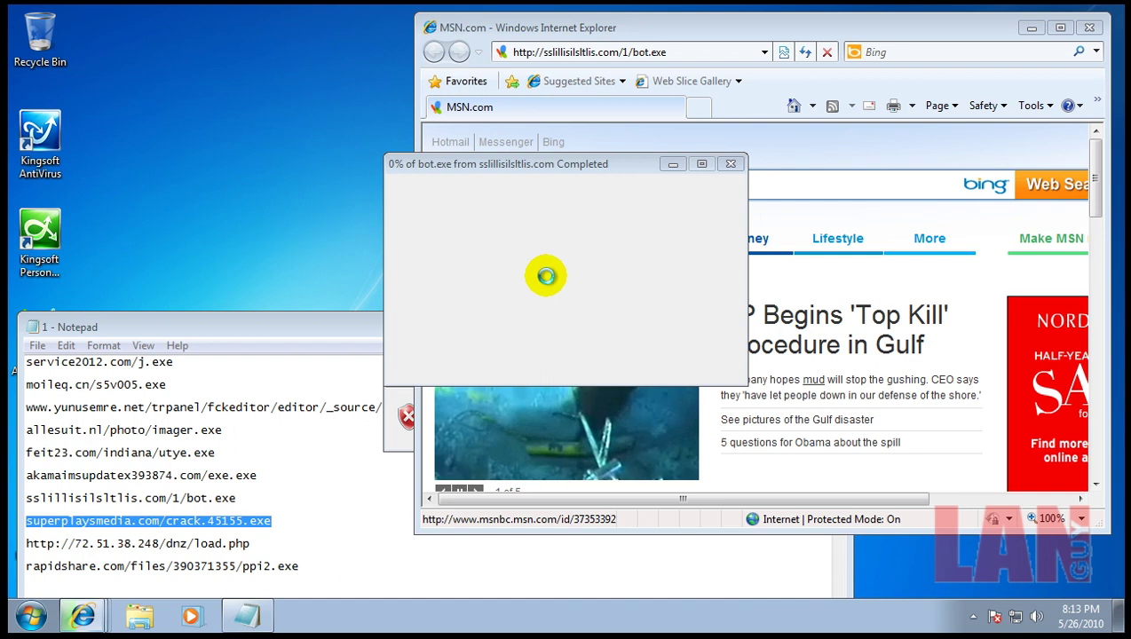
Step: Choose Run on the bot.exe File Download warning, letting the firewall alert appear
click(540, 324)
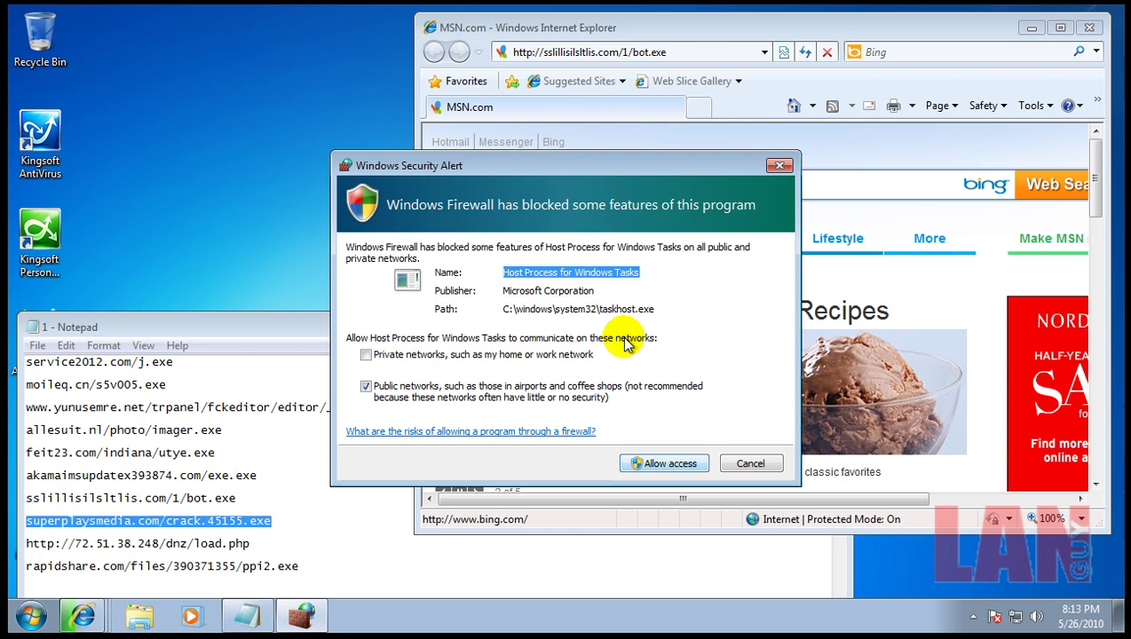
Step: Bring the utye.exe and bot.exe download dialogs forward, then approve running bot.exe despite its unverified publisher
click(672, 468)
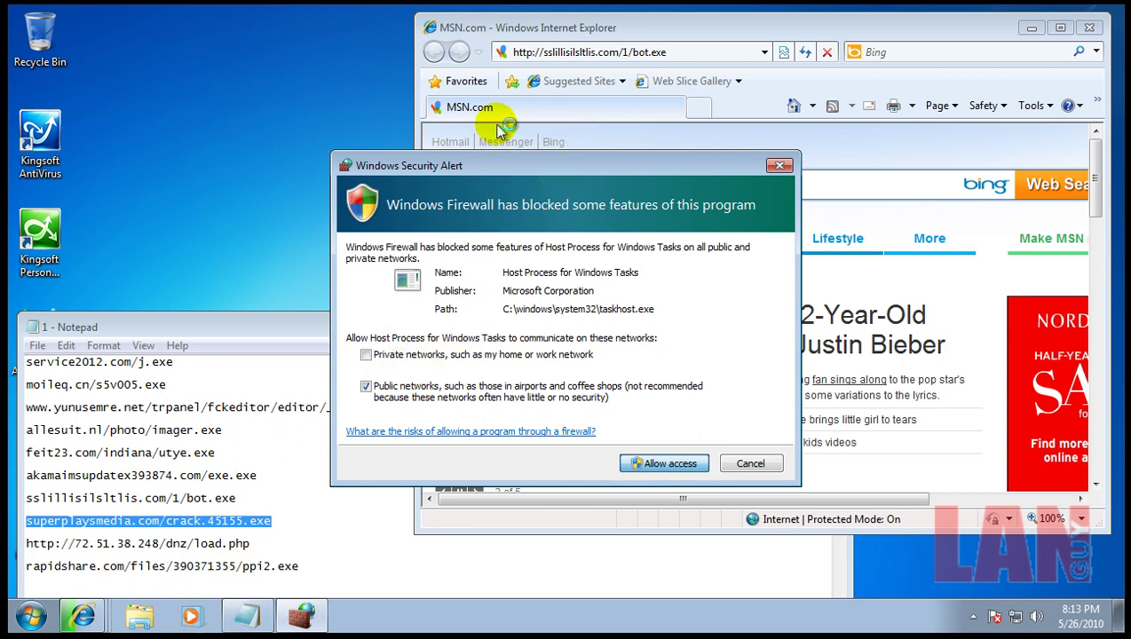
click(733, 28)
click(82, 621)
click(88, 544)
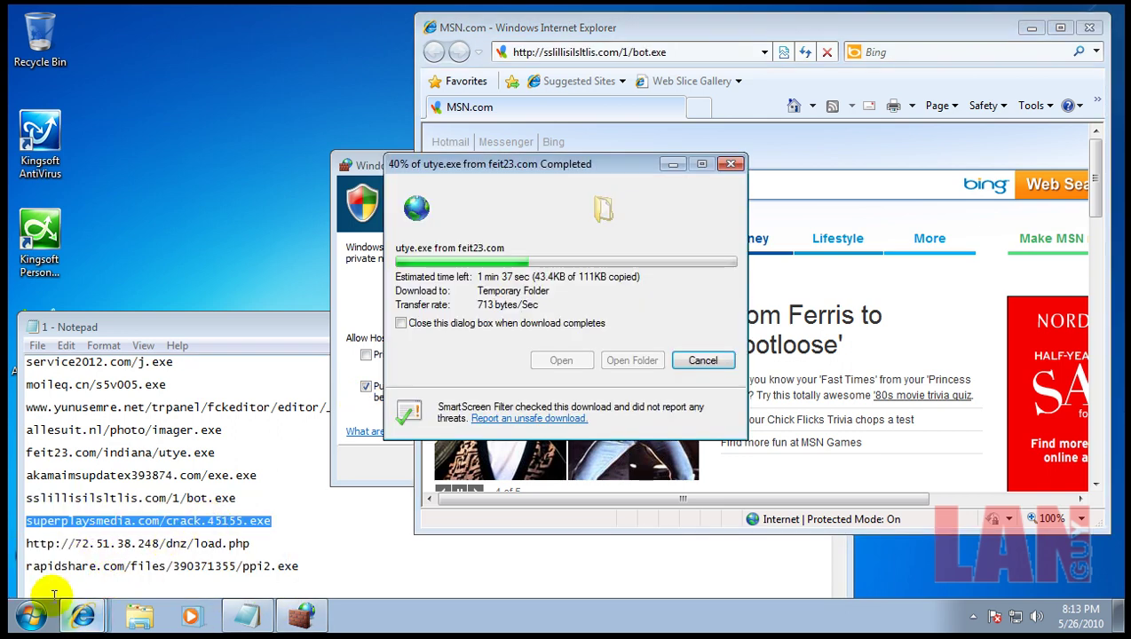
click(81, 619)
click(88, 576)
click(609, 270)
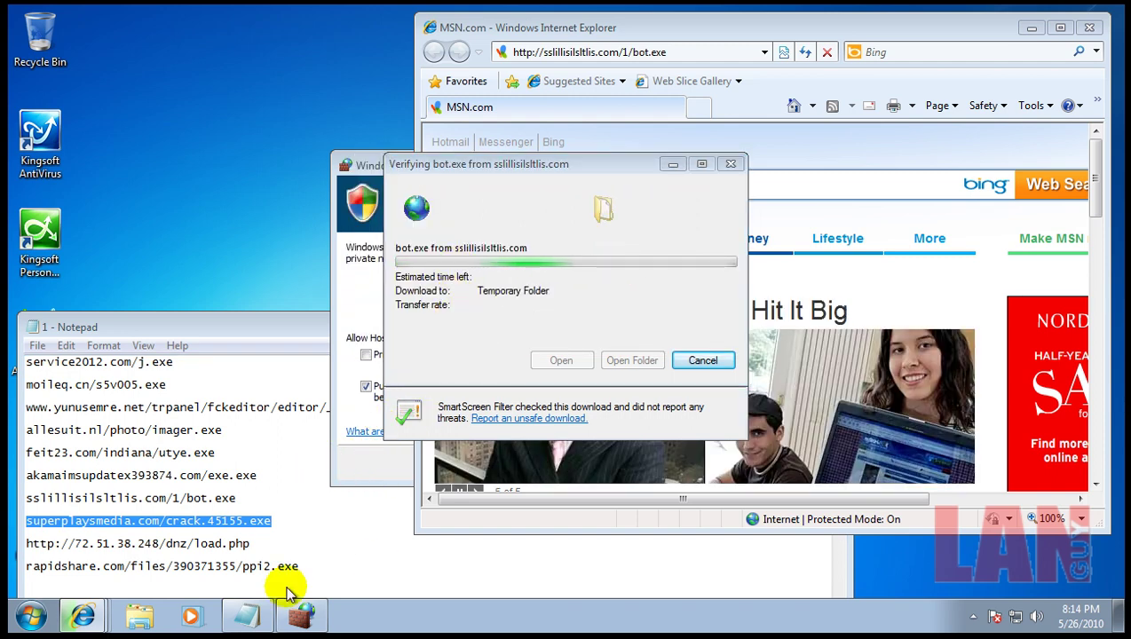
double_click(164, 541)
key(ctrl+c)
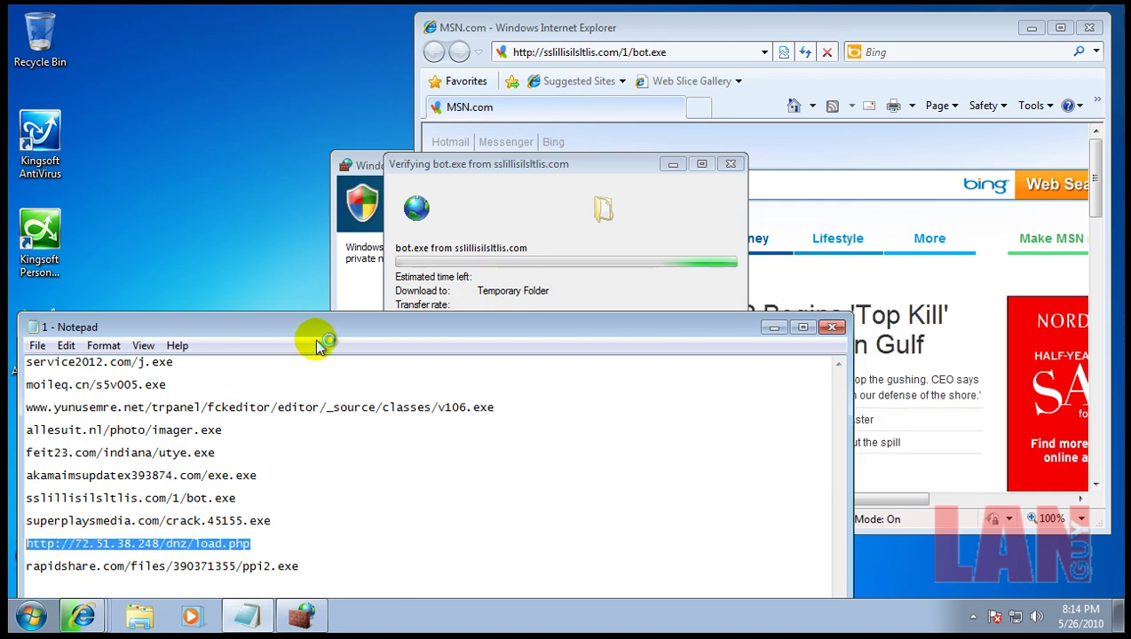
click(643, 52)
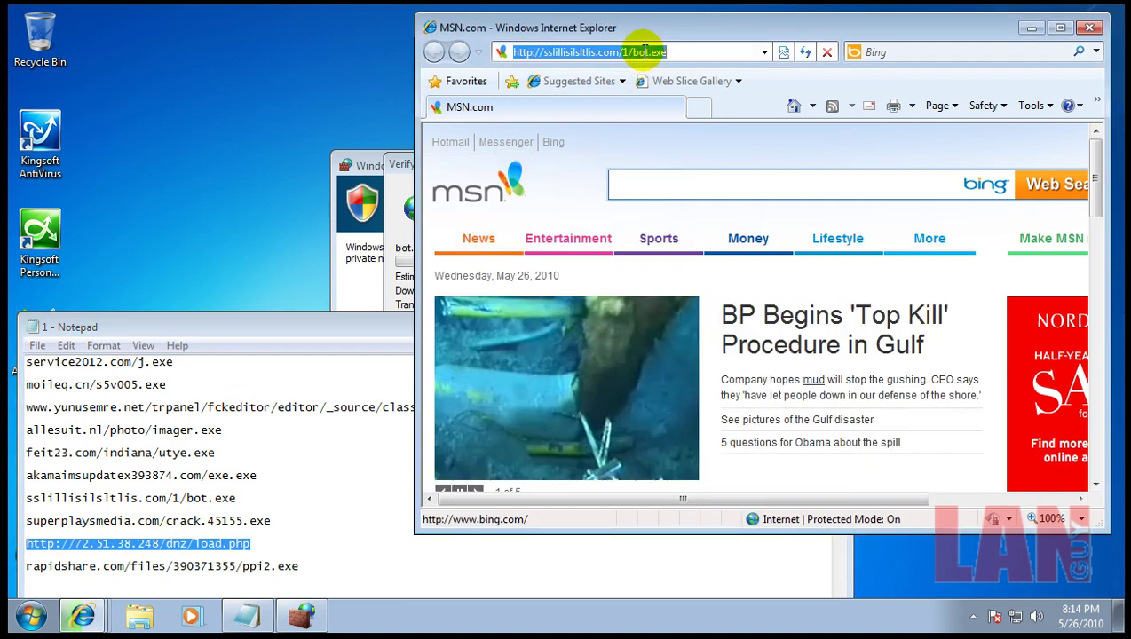
key(ctrl+v)
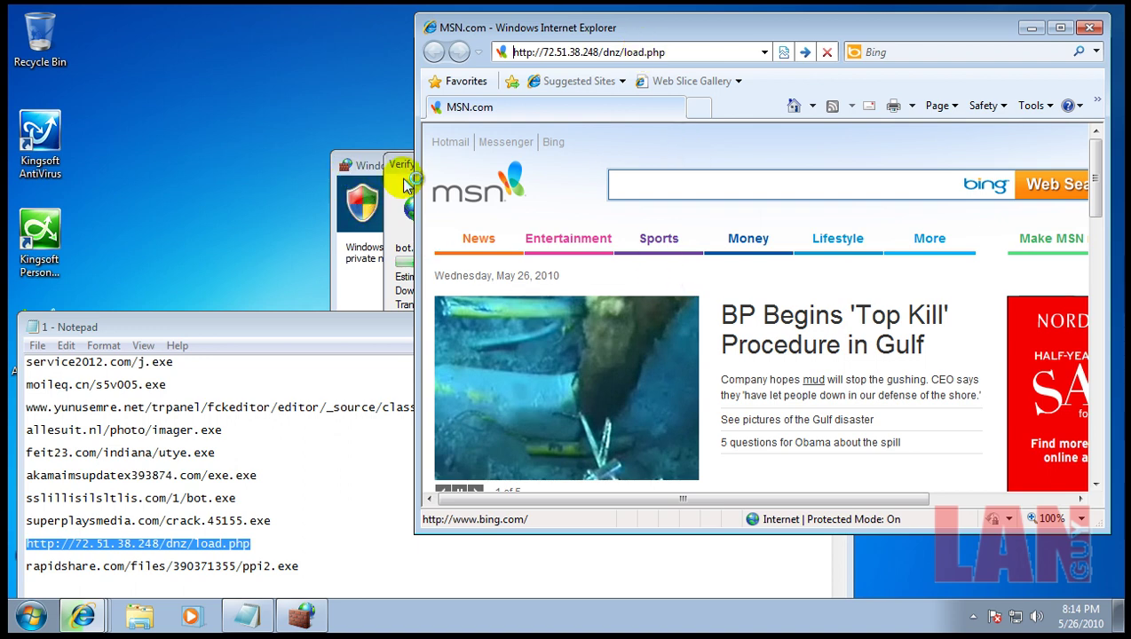
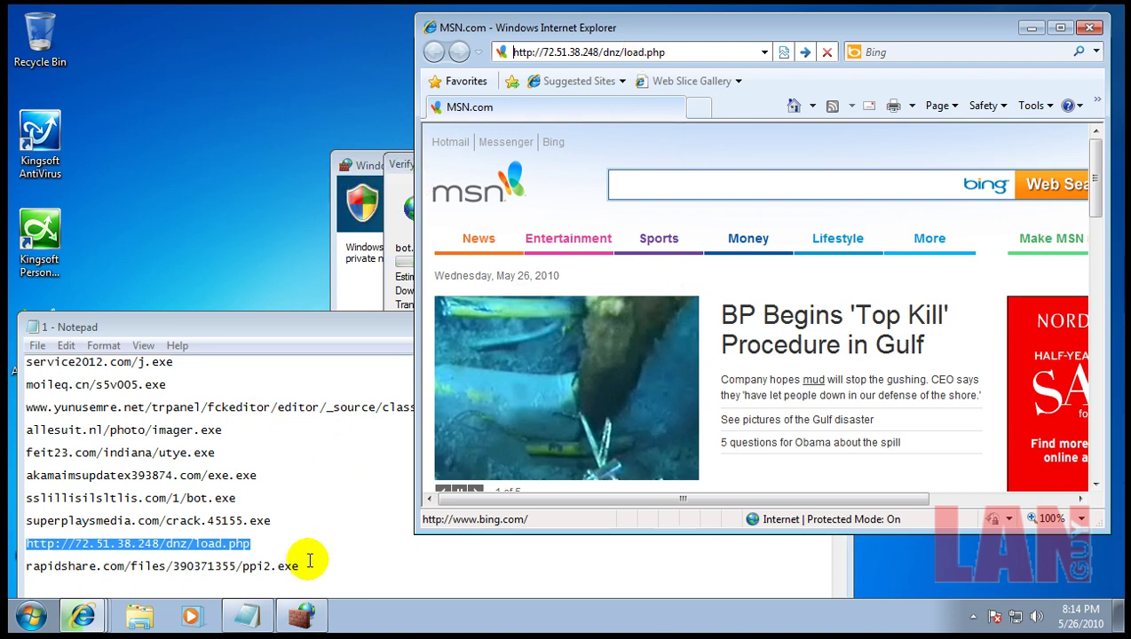
Step: Load the rapidshare download link from the Notepad list in Internet Explorer's address bar
drag(26, 567, 305, 576)
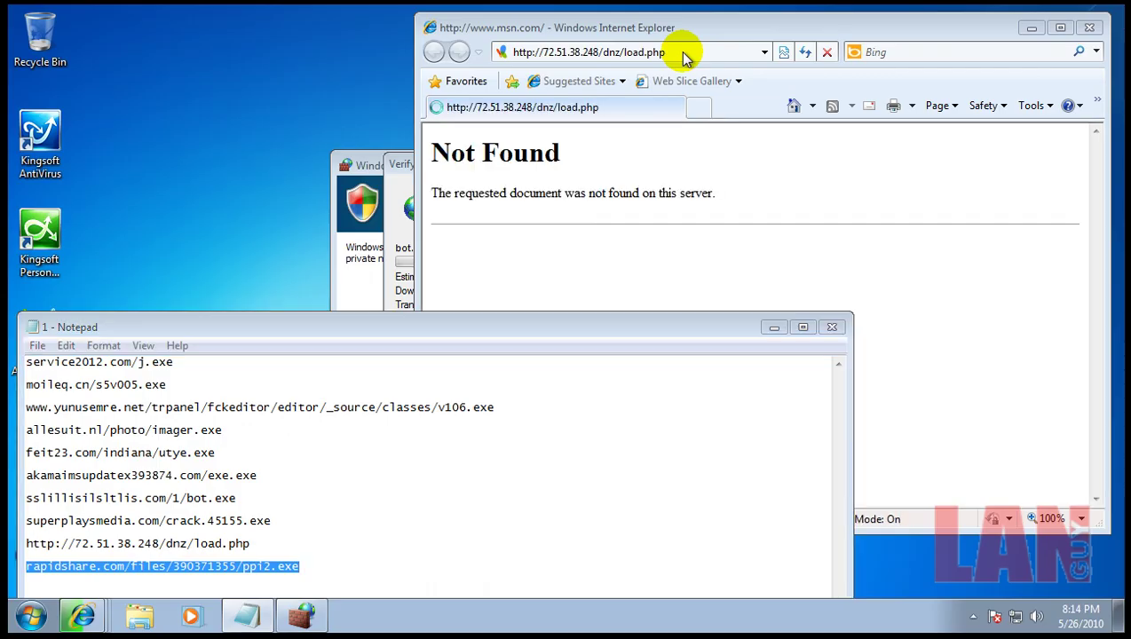
click(683, 52)
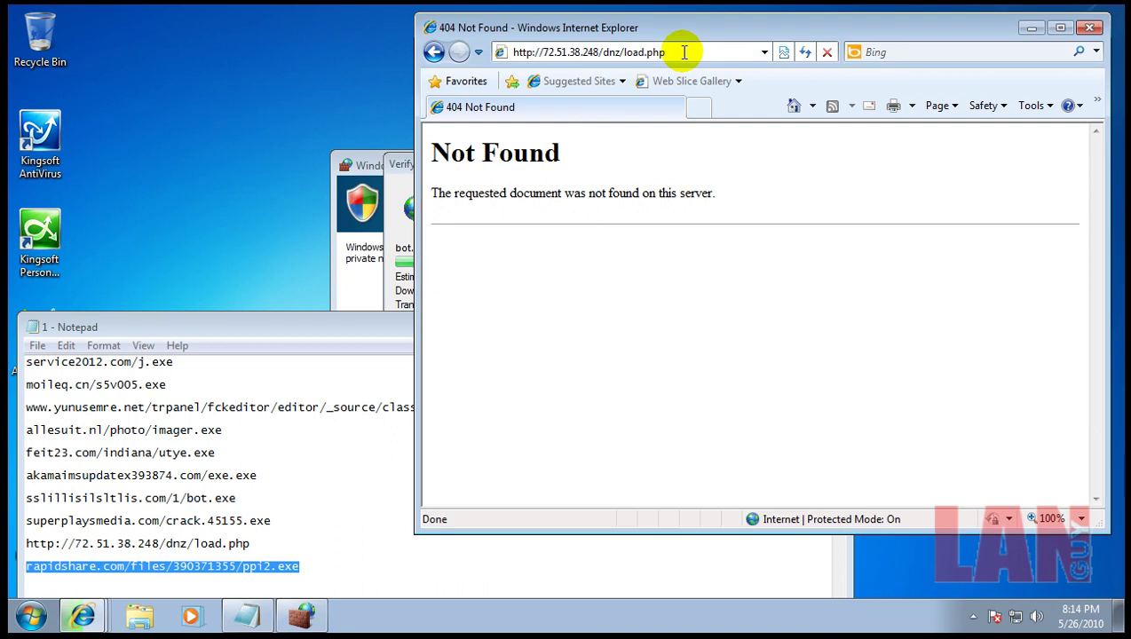
click(684, 52)
text(http://72.51.38.248/dnz/load.php)
key(Return)
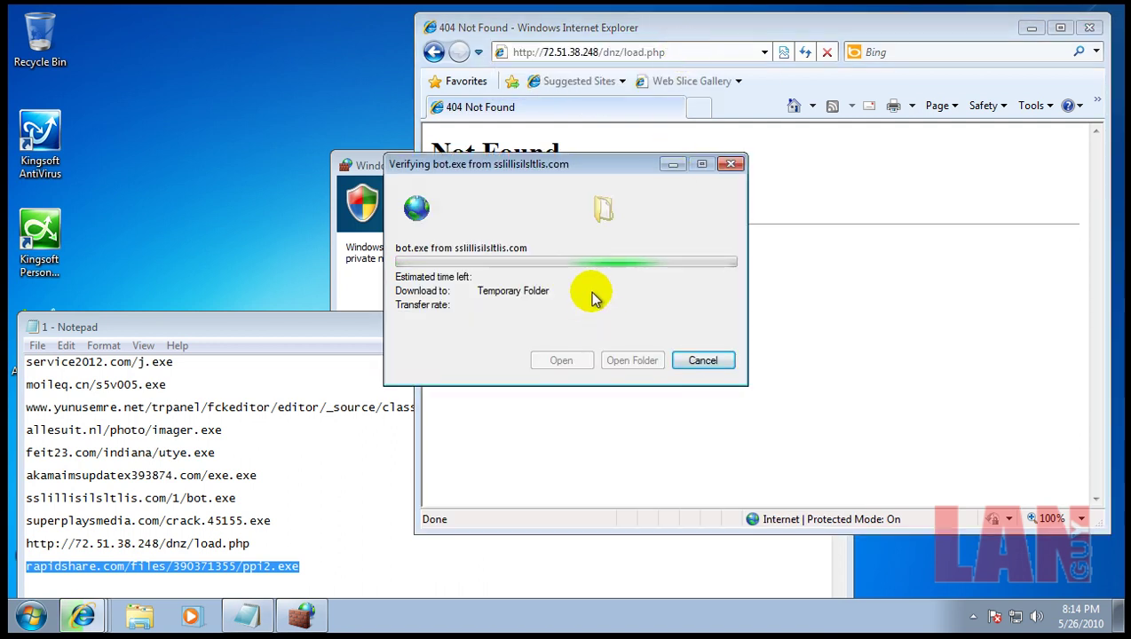
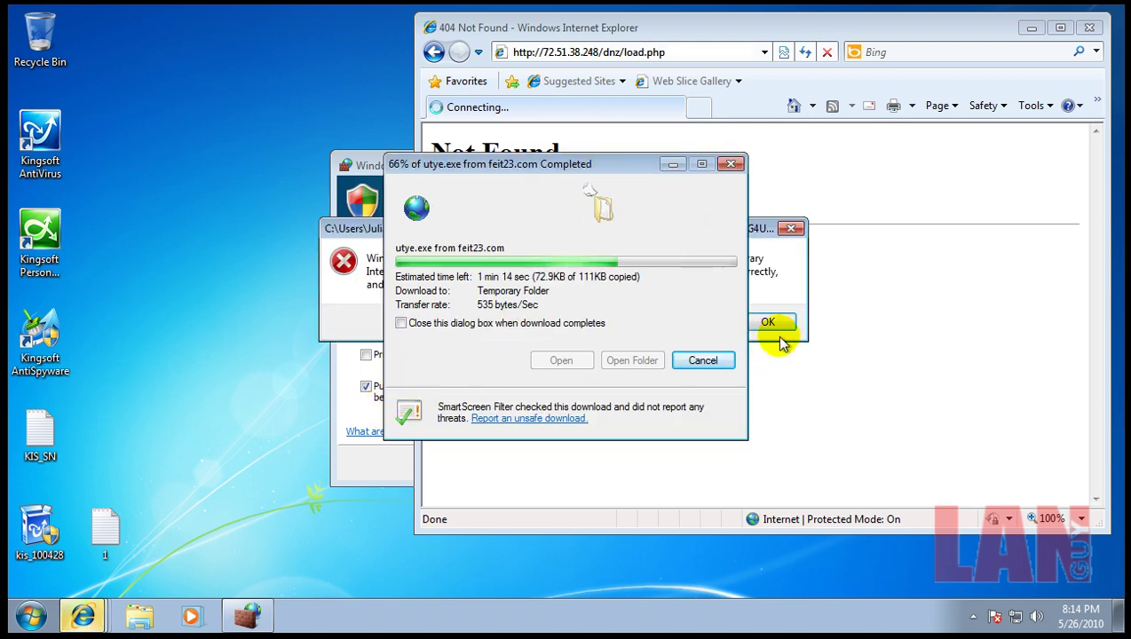
Step: Dismiss the download error and decline the security alert while the utye.exe download keeps running
click(769, 323)
drag(605, 167, 308, 68)
click(611, 159)
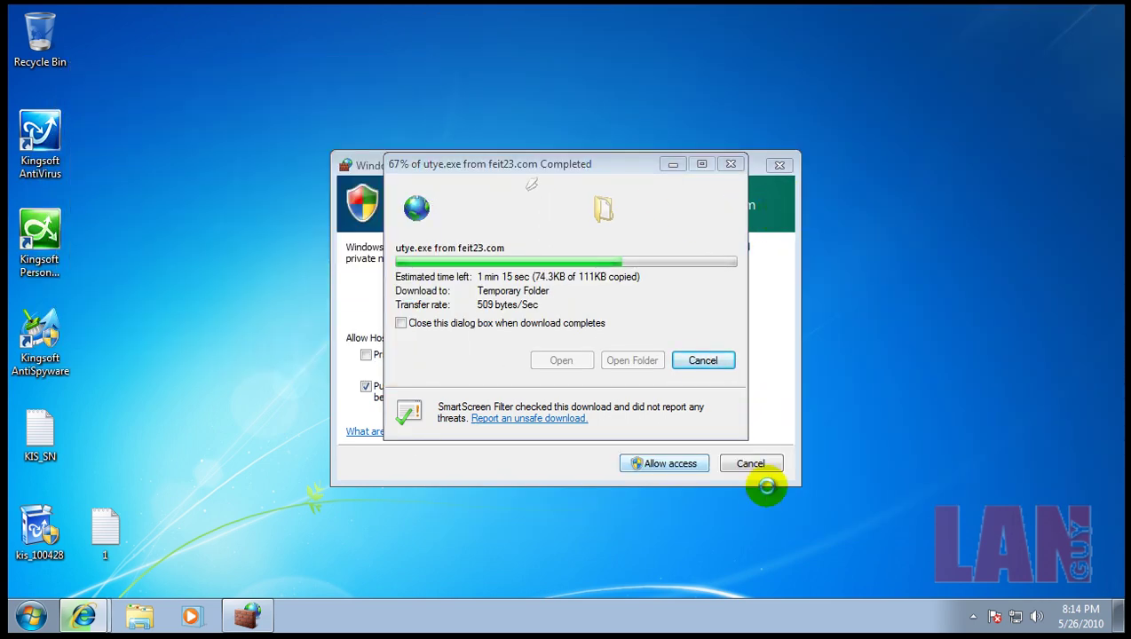
click(751, 463)
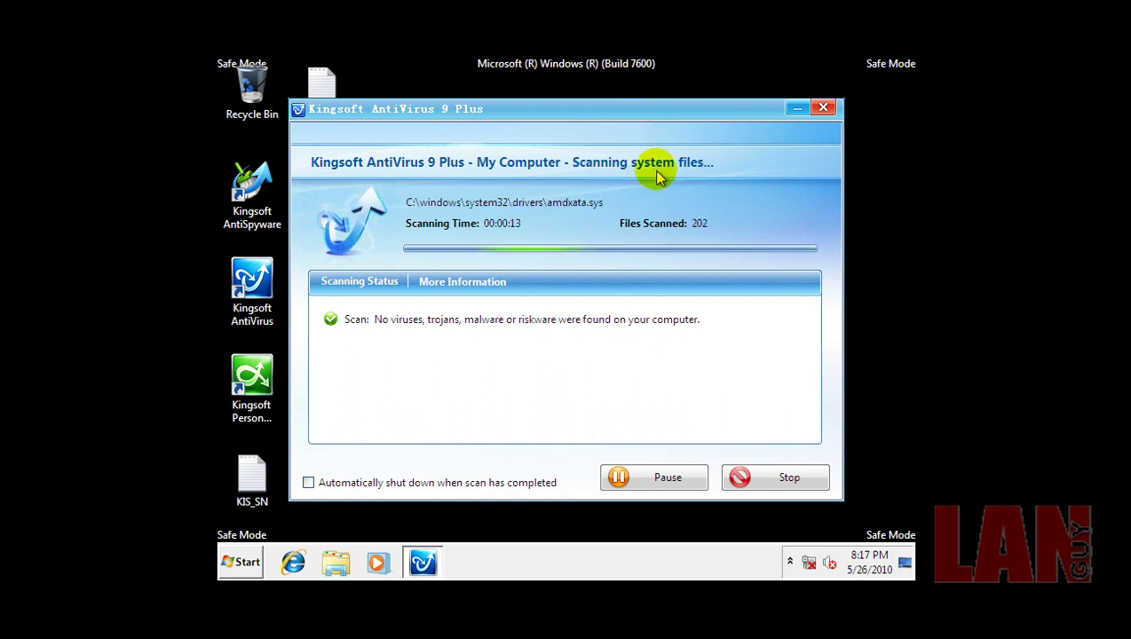
Step: Let the My Computer scan finish with 0 threats in 63504 files, then close the results
drag(638, 108, 646, 107)
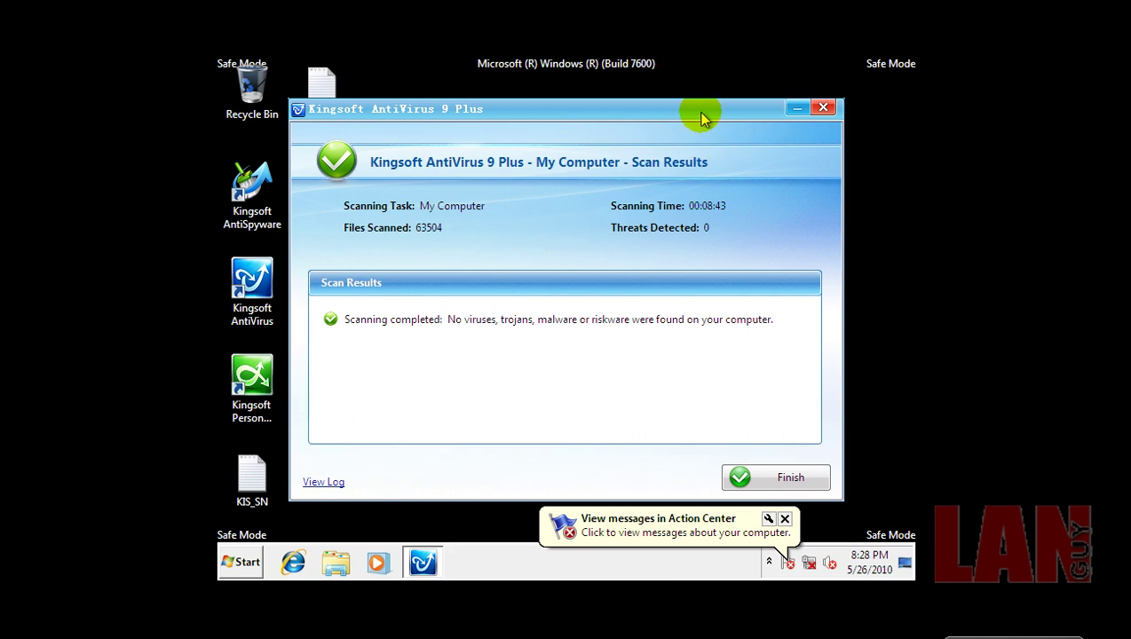
click(785, 478)
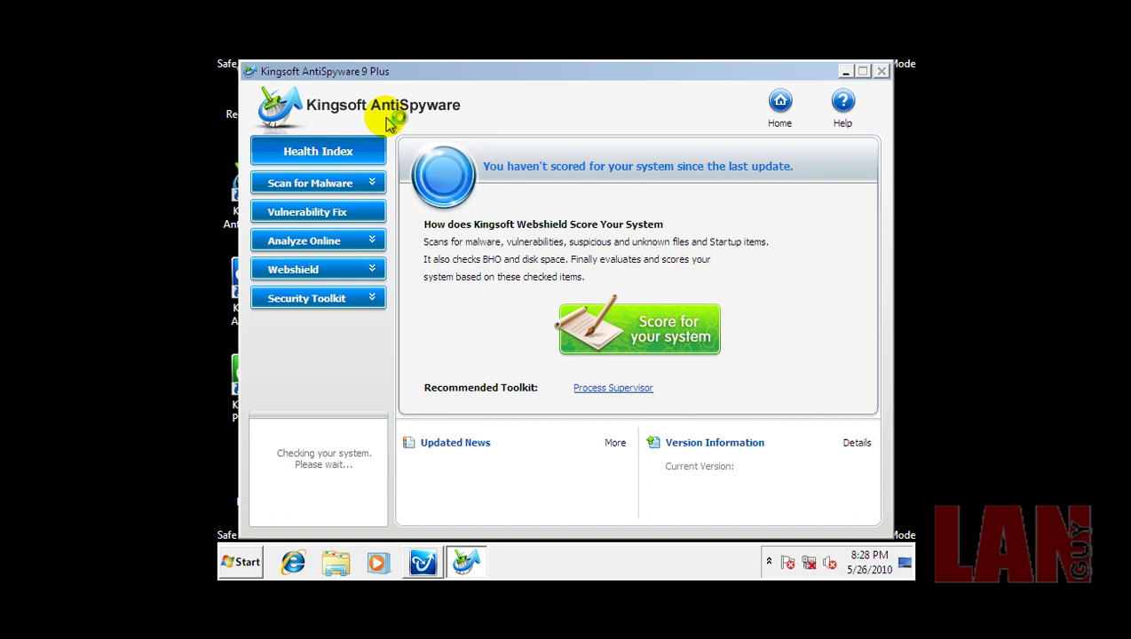
Step: Run the Kingsoft AntiSpyware malware scan, which finds nothing, and close Kingsoft AntiVirus
click(371, 185)
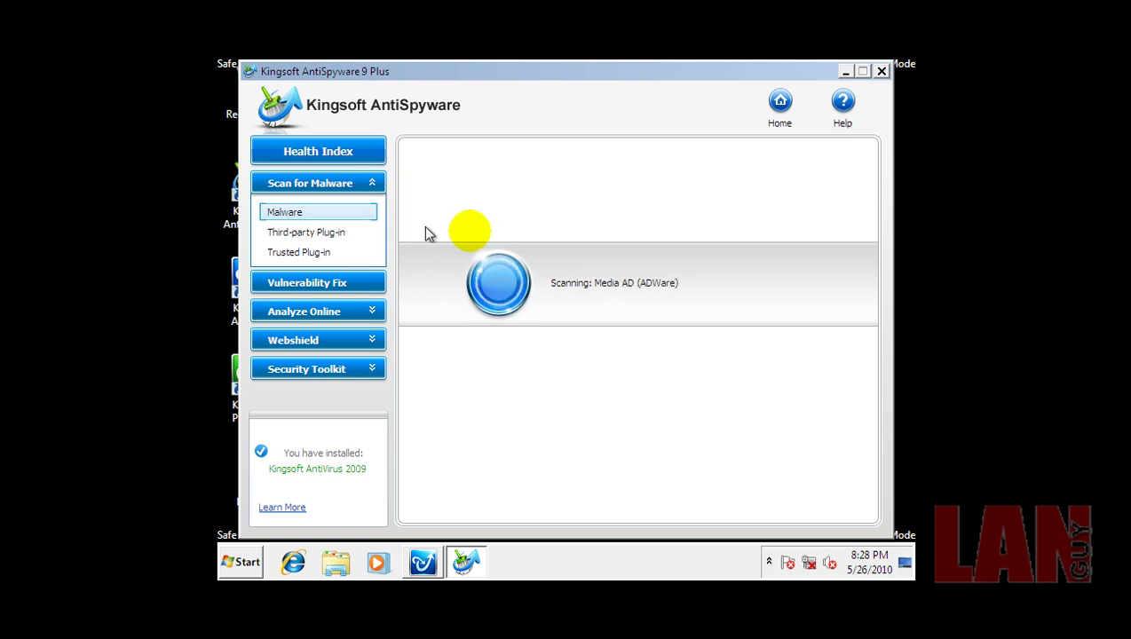
click(417, 568)
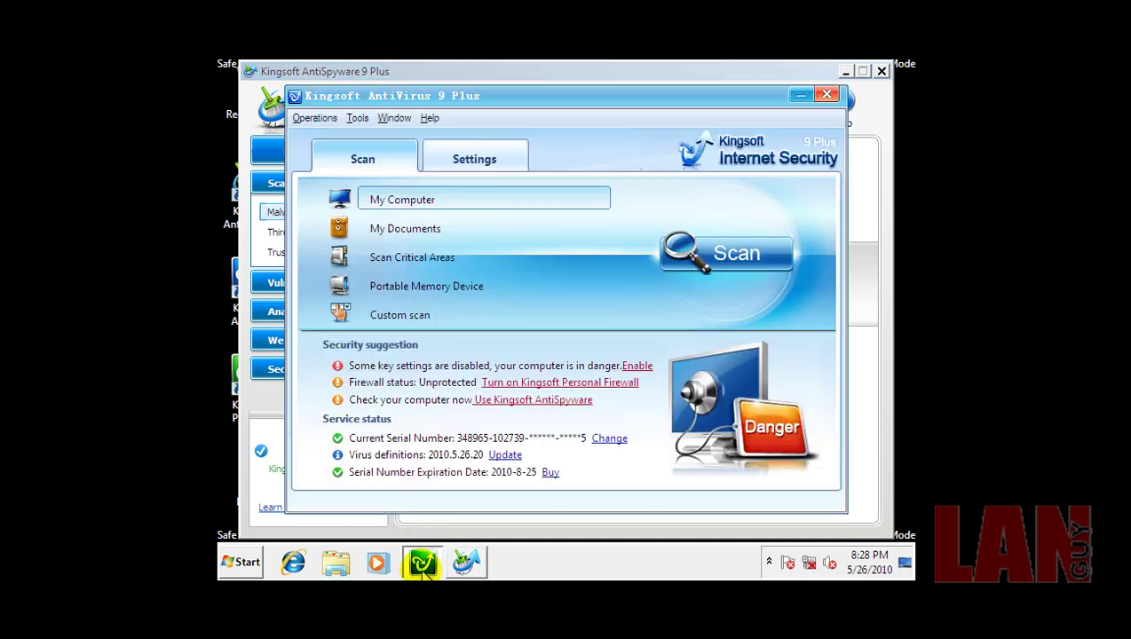
click(827, 94)
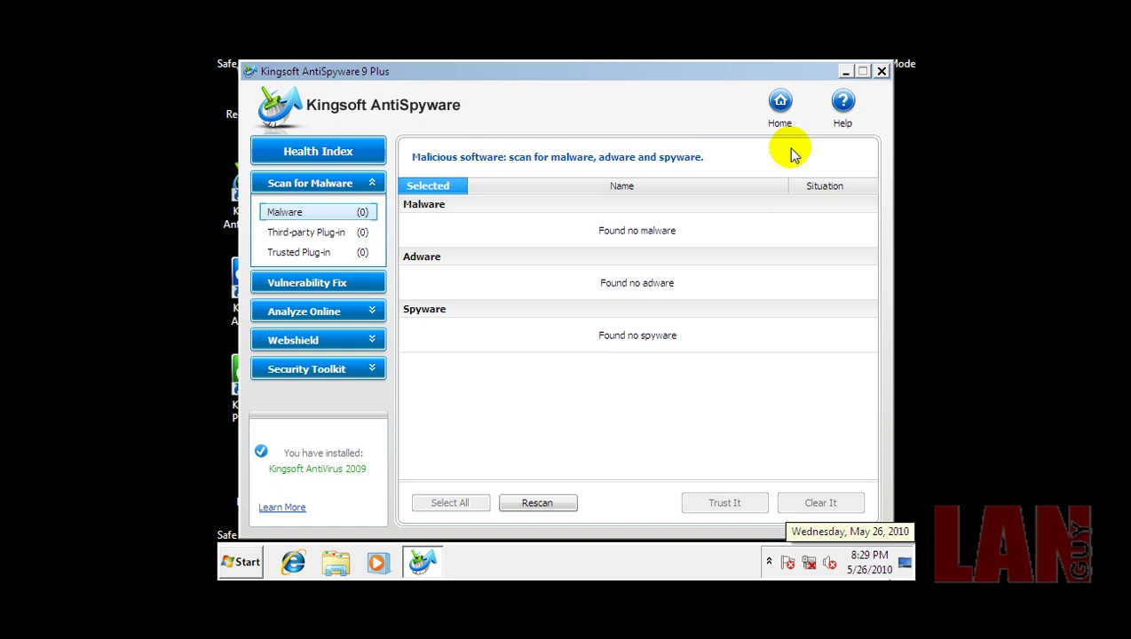
Step: Close Kingsoft AntiSpyware and bring up the Start menu's Restart option
click(882, 73)
click(240, 564)
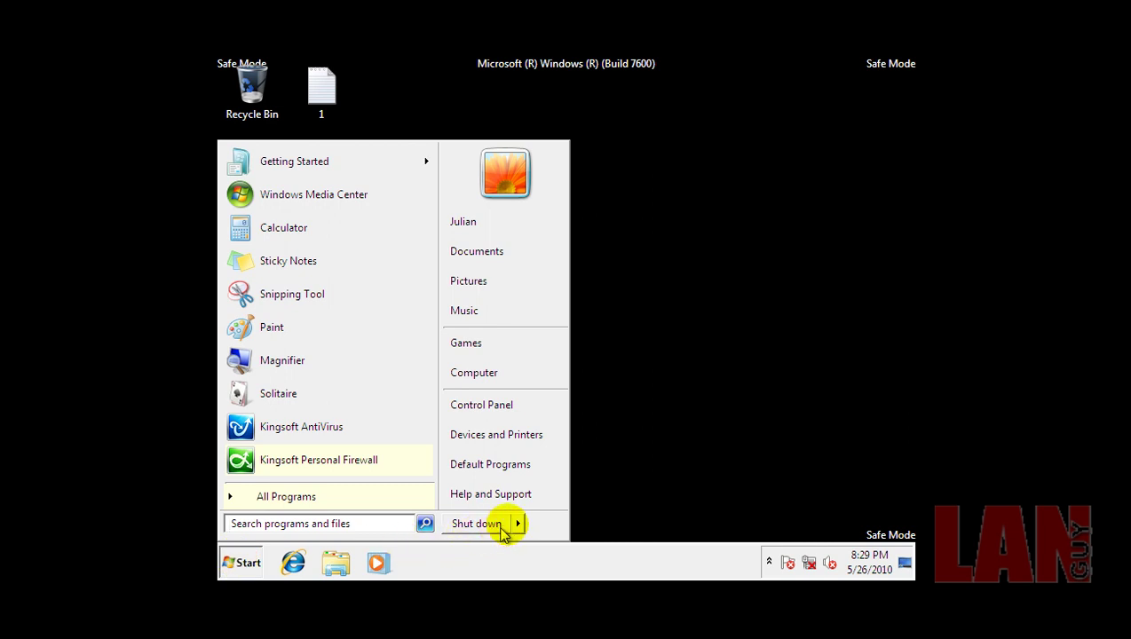
mouse_move(517, 524)
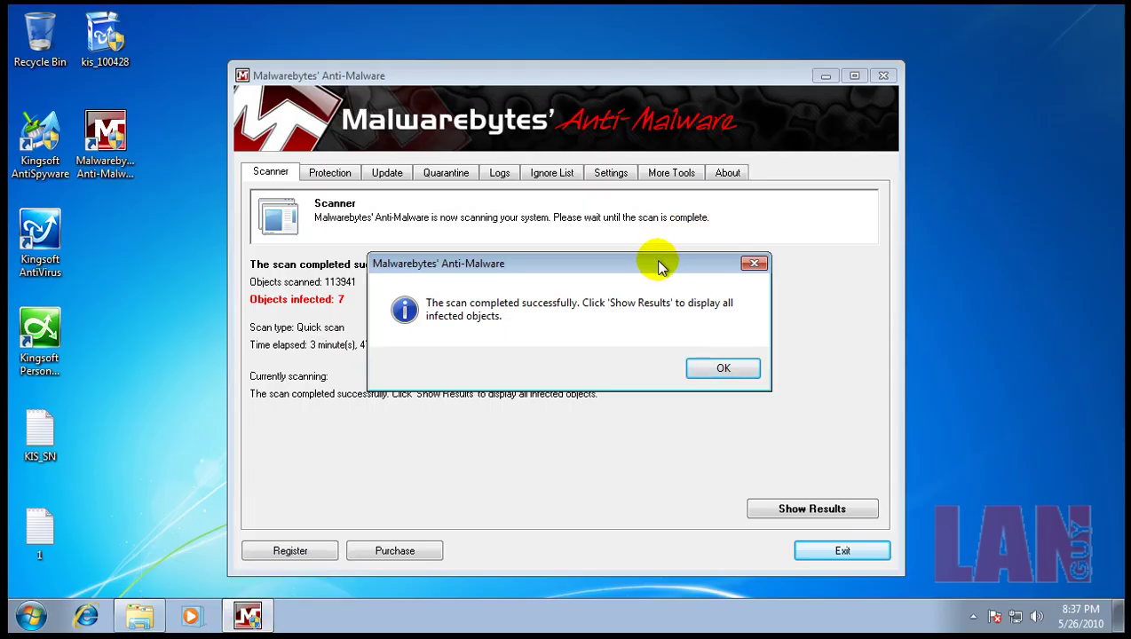
Step: Show the seven Worm.Viking and Backdoor.Bot detections and remove all of them
click(726, 369)
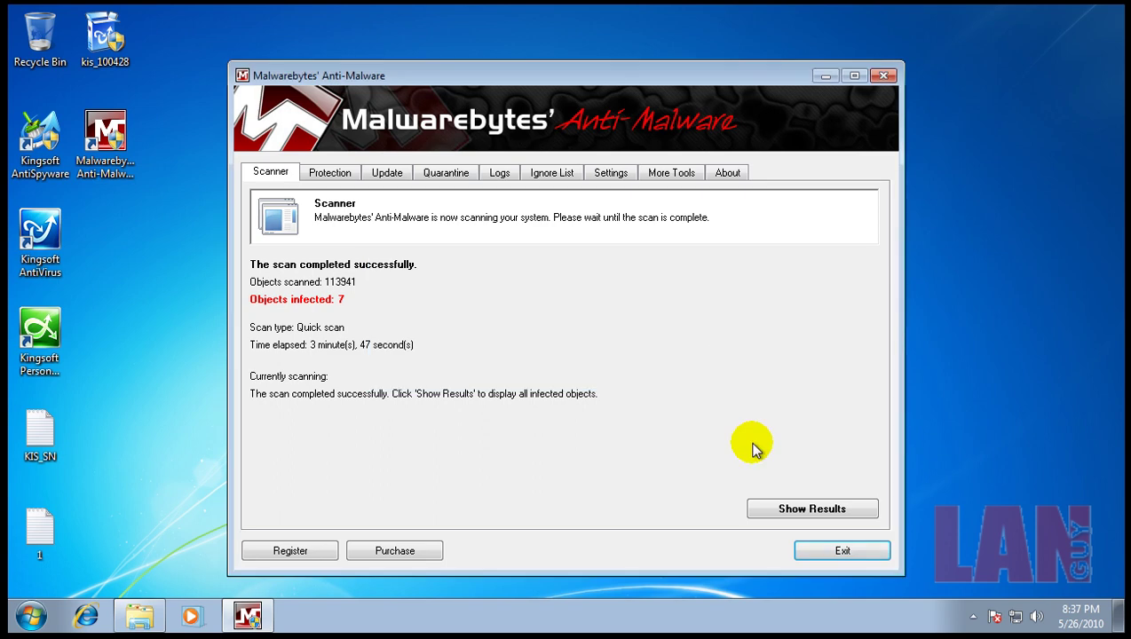
click(770, 507)
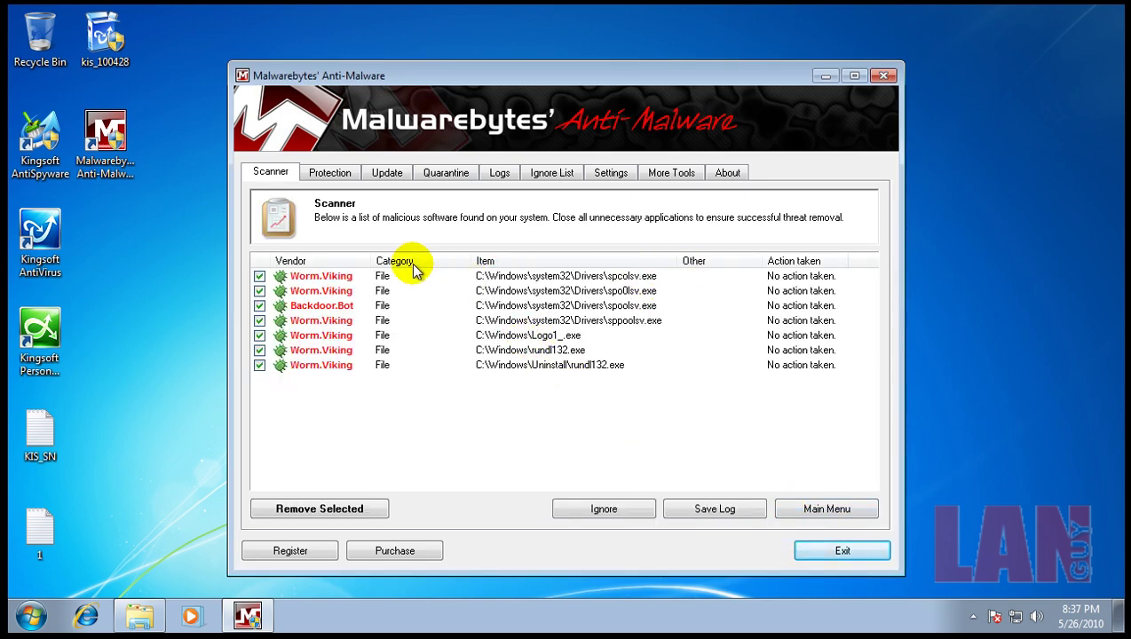
drag(368, 260, 400, 261)
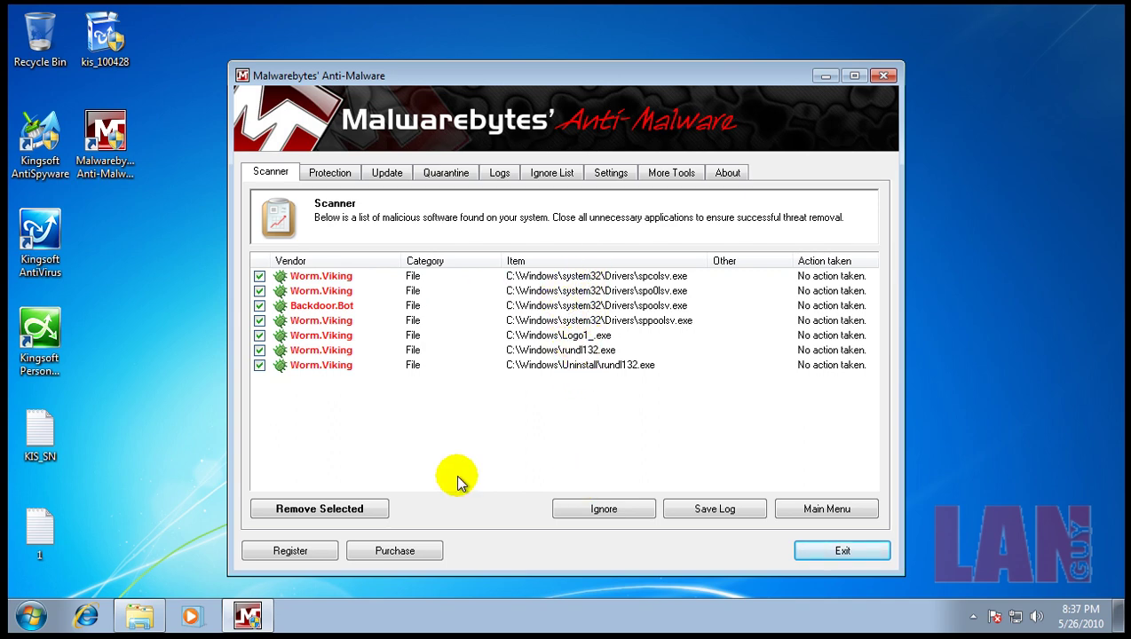
click(328, 510)
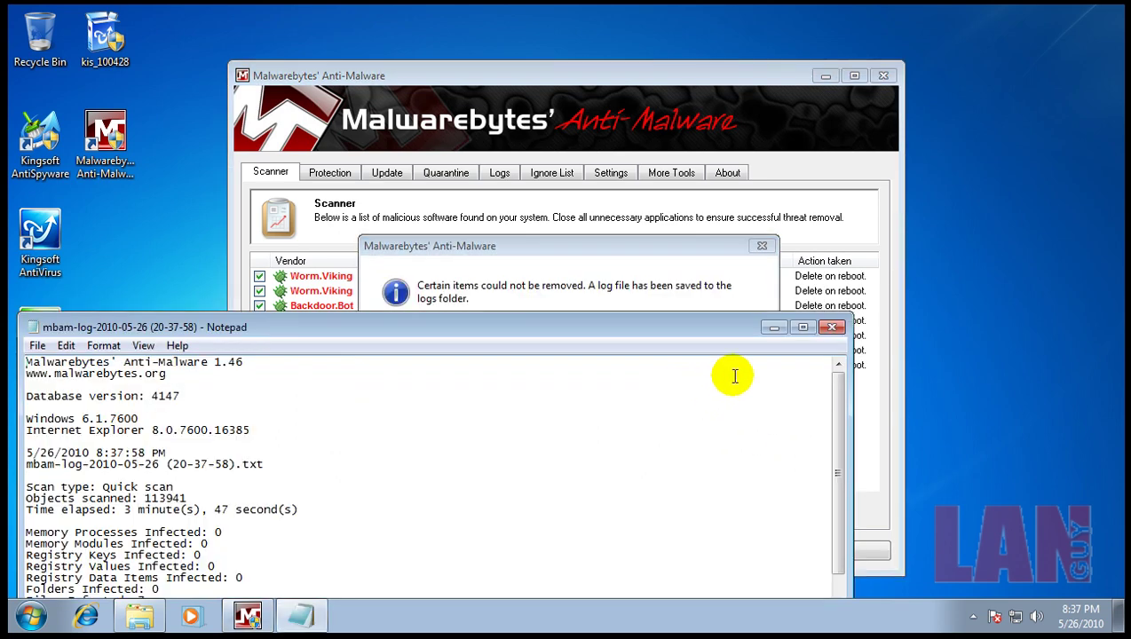
Step: Close the removal log, decline the restart, and exit Malwarebytes' Anti-Malware
click(833, 329)
click(733, 391)
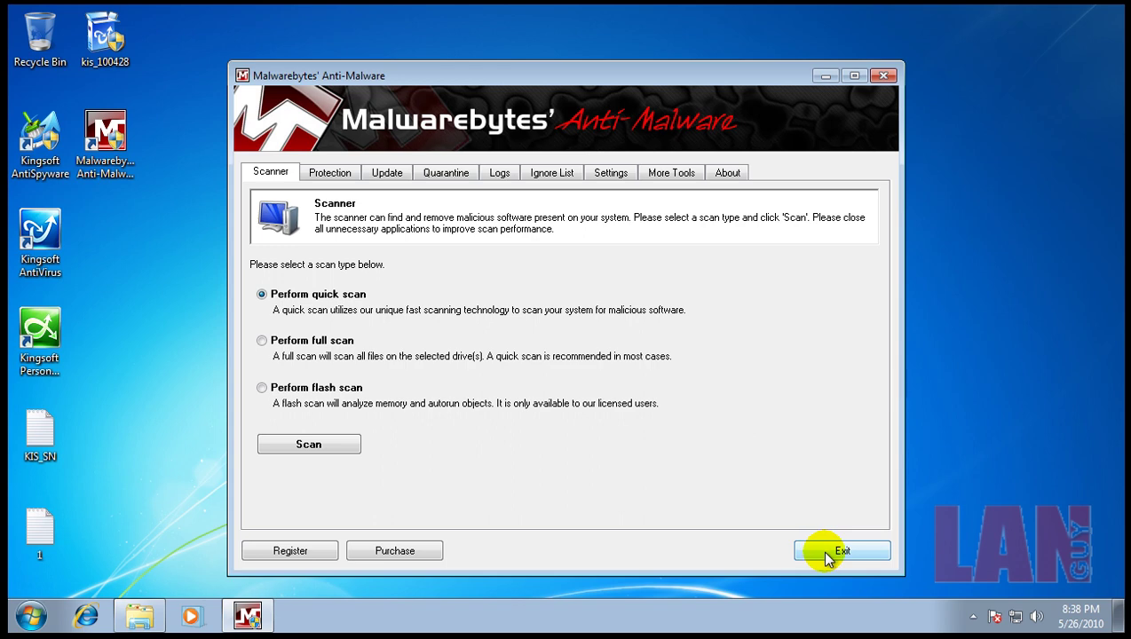
click(828, 554)
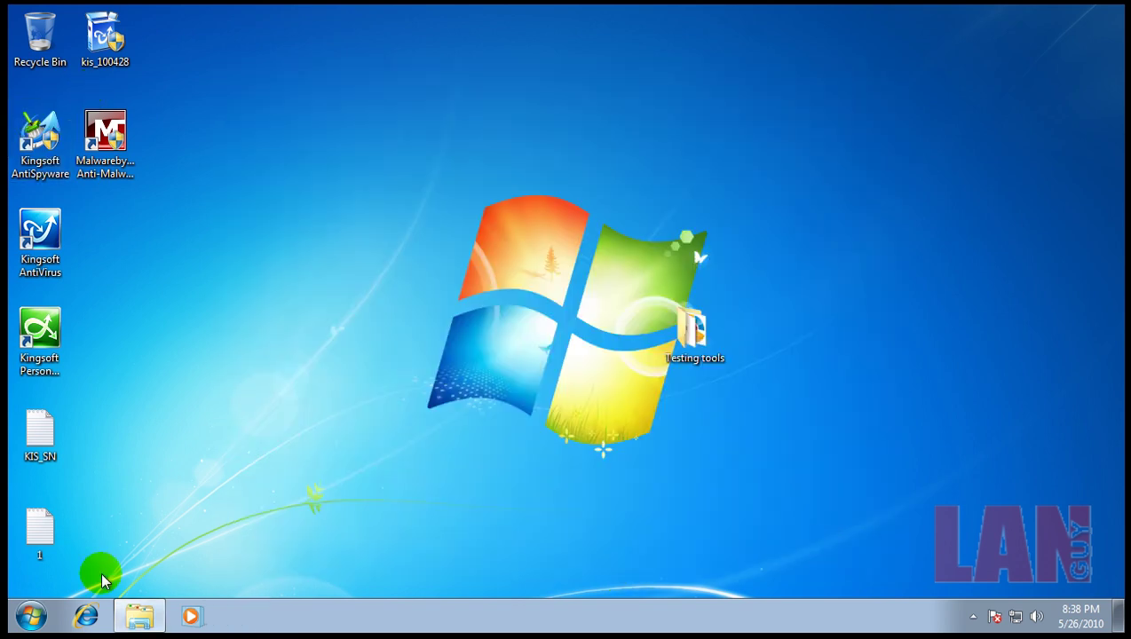
Step: Launch HitmanPro35 from the Testing tools folder with administrator rights
click(145, 614)
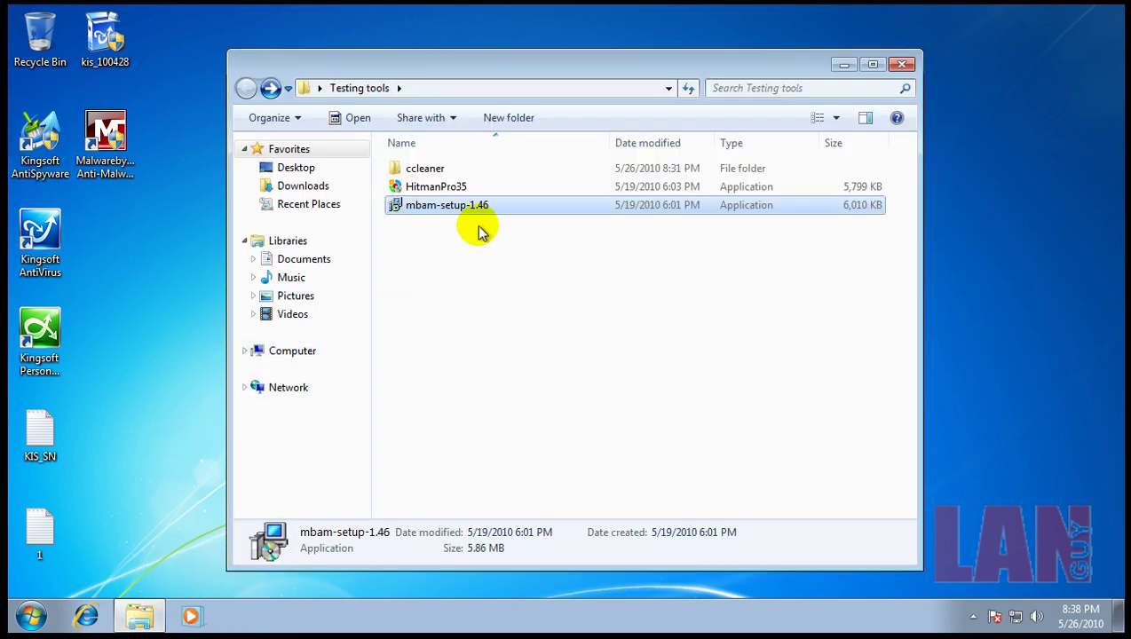
click(461, 189)
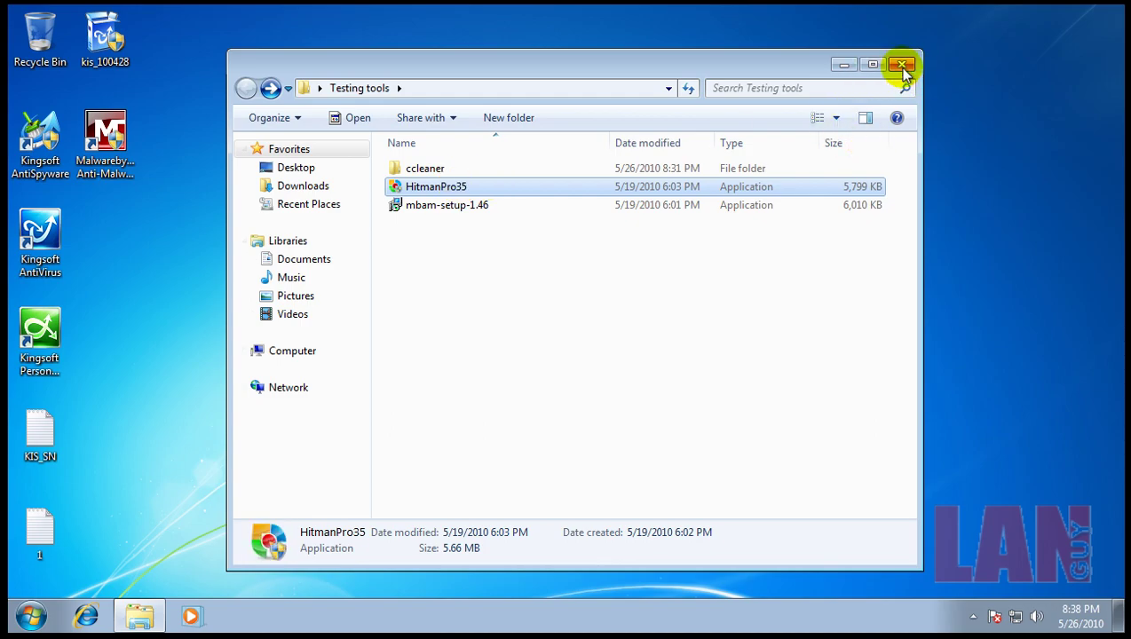
key(Return)
click(646, 359)
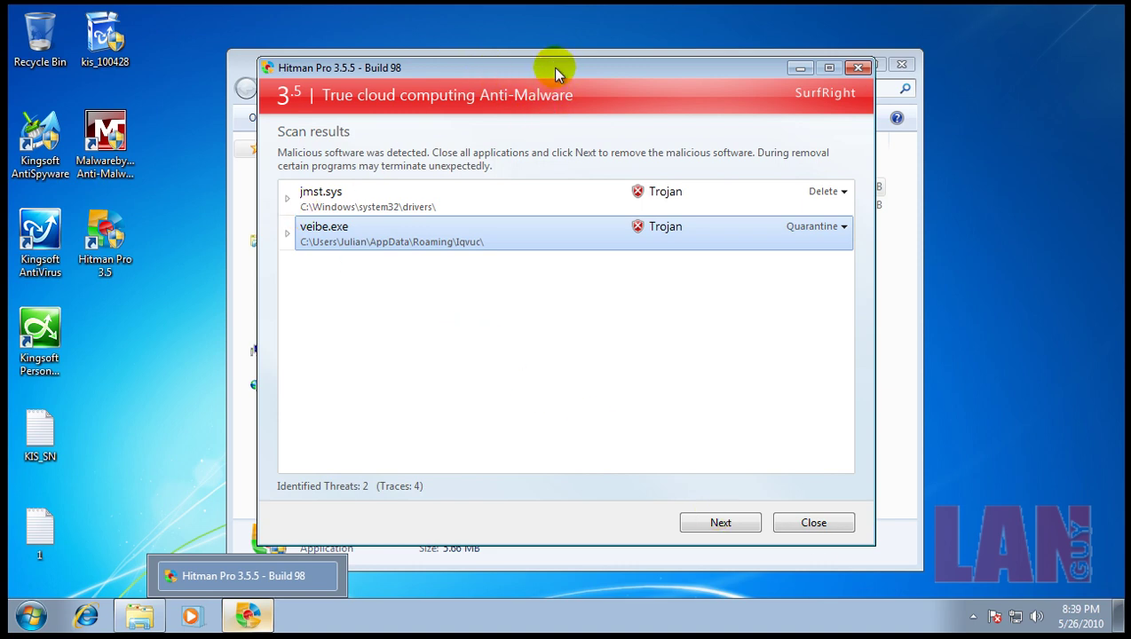
Step: Expand the jmst.sys and veibe.exe trojan details, then close Hitman Pro and the folder
click(286, 197)
click(287, 274)
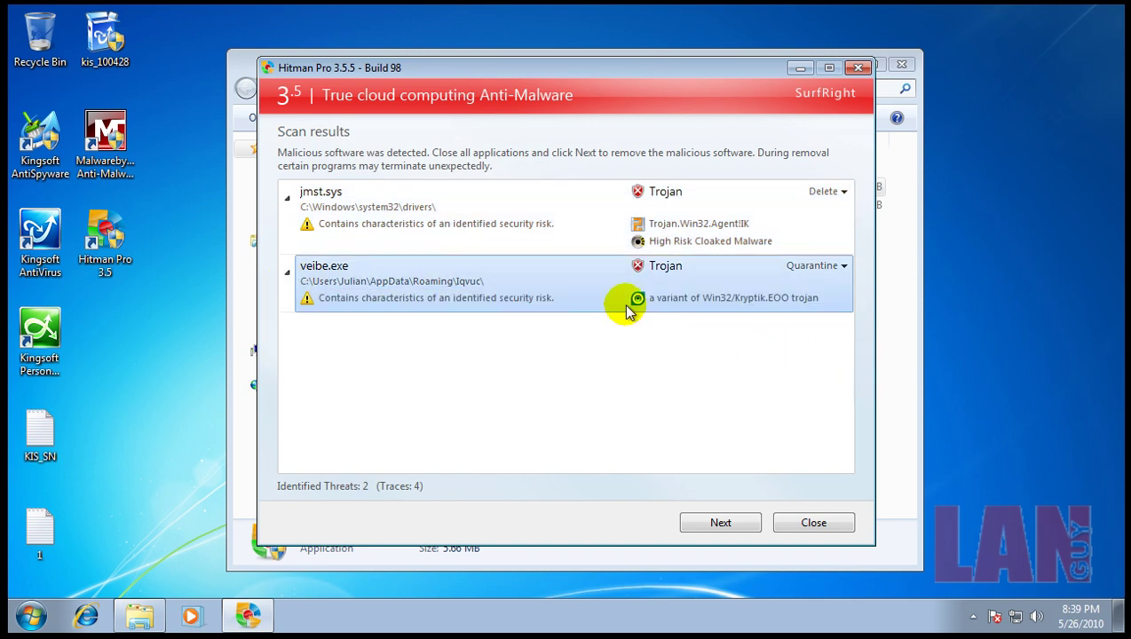
click(805, 523)
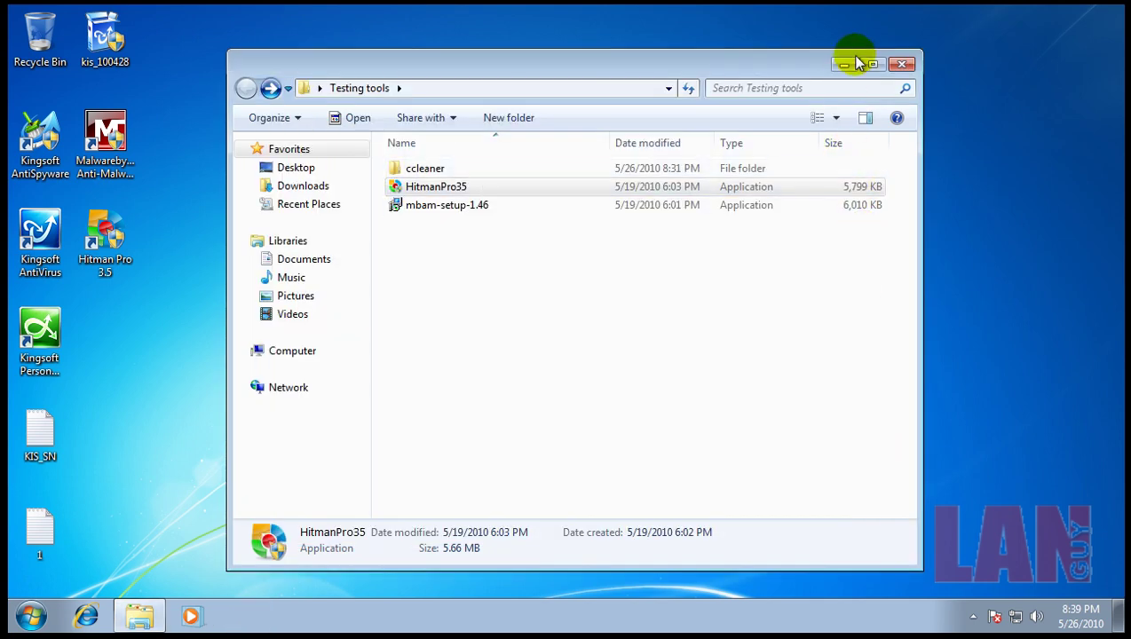
click(902, 65)
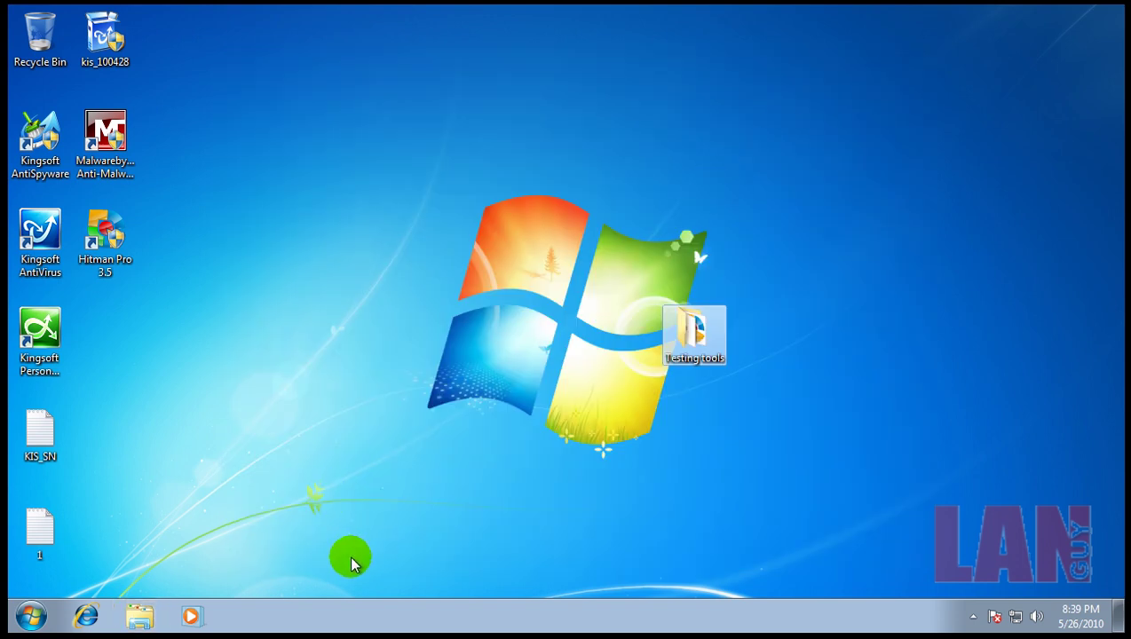
right_click(429, 608)
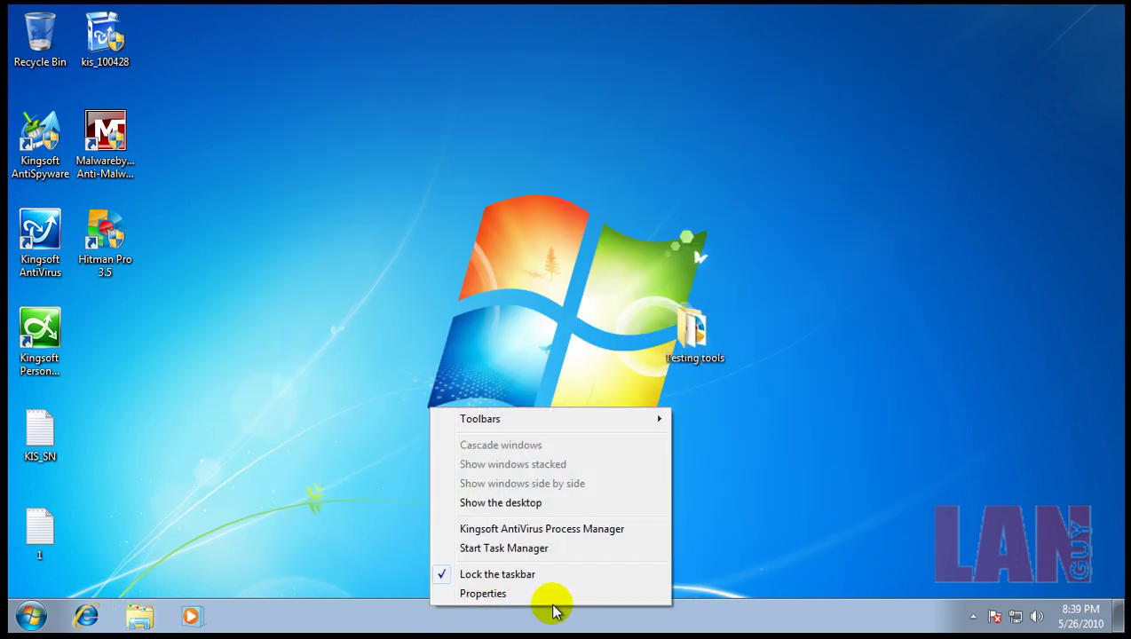
click(550, 549)
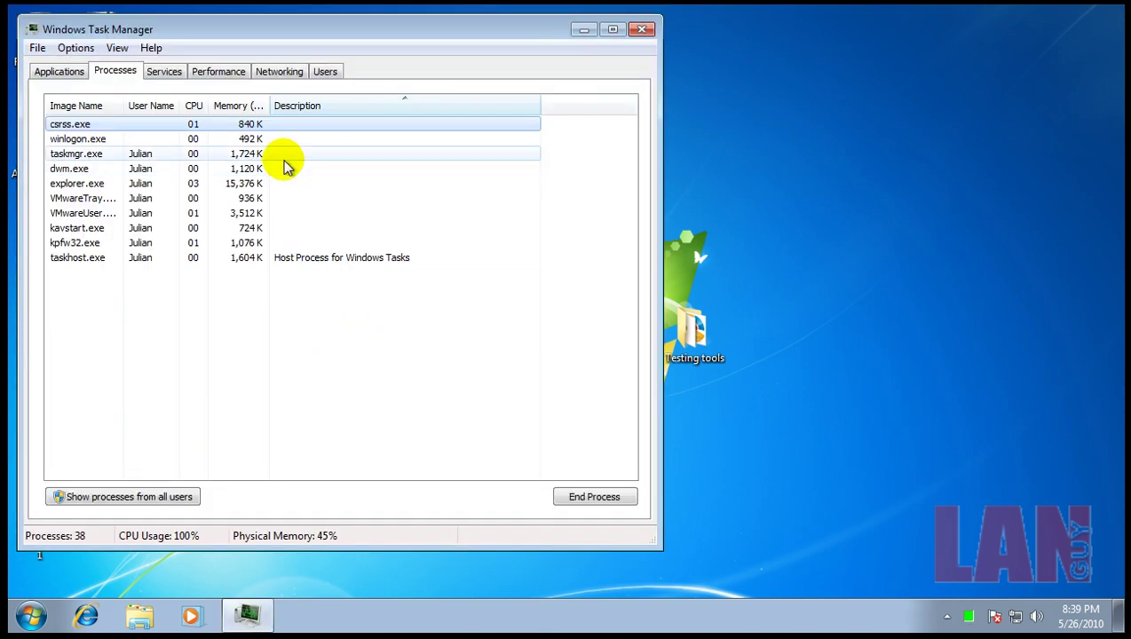
click(148, 498)
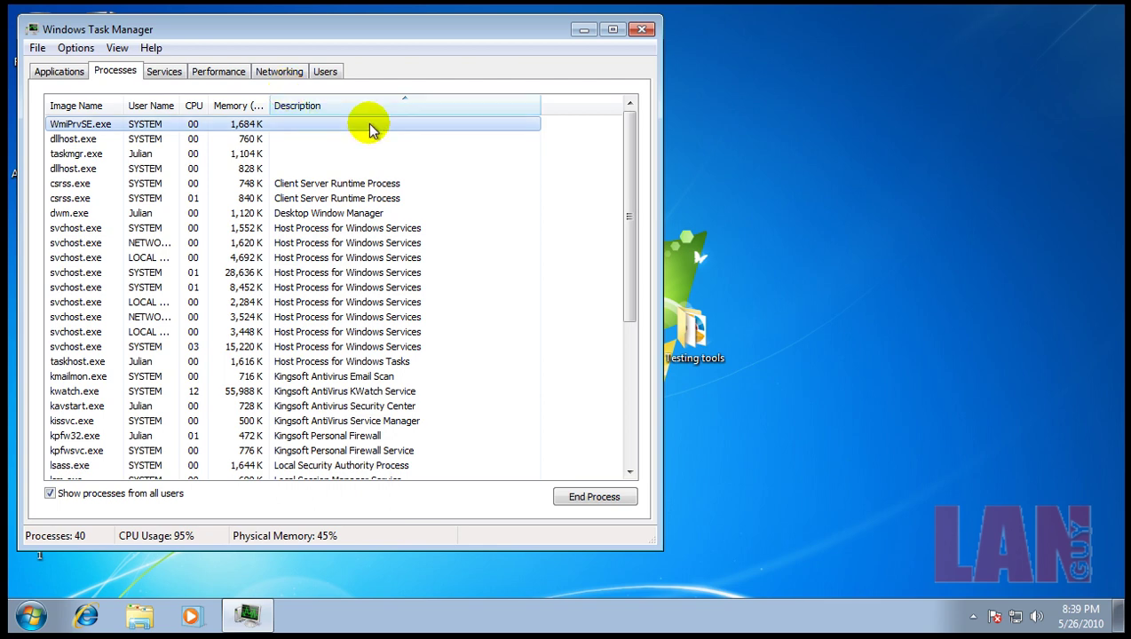
click(360, 105)
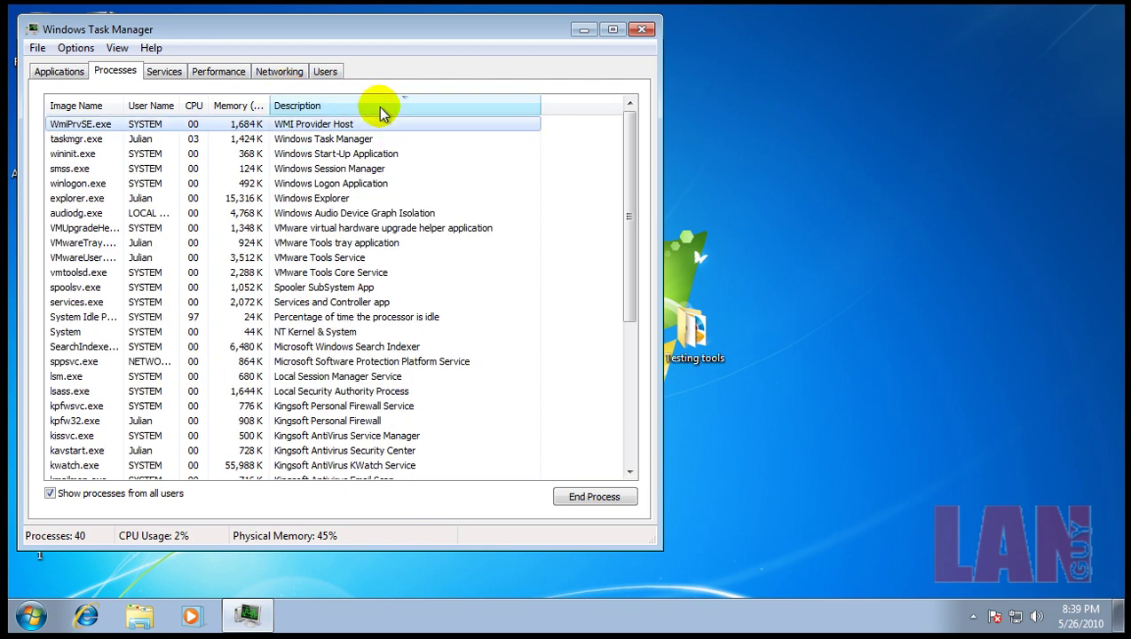
click(383, 110)
scroll(388, 229, down, 1)
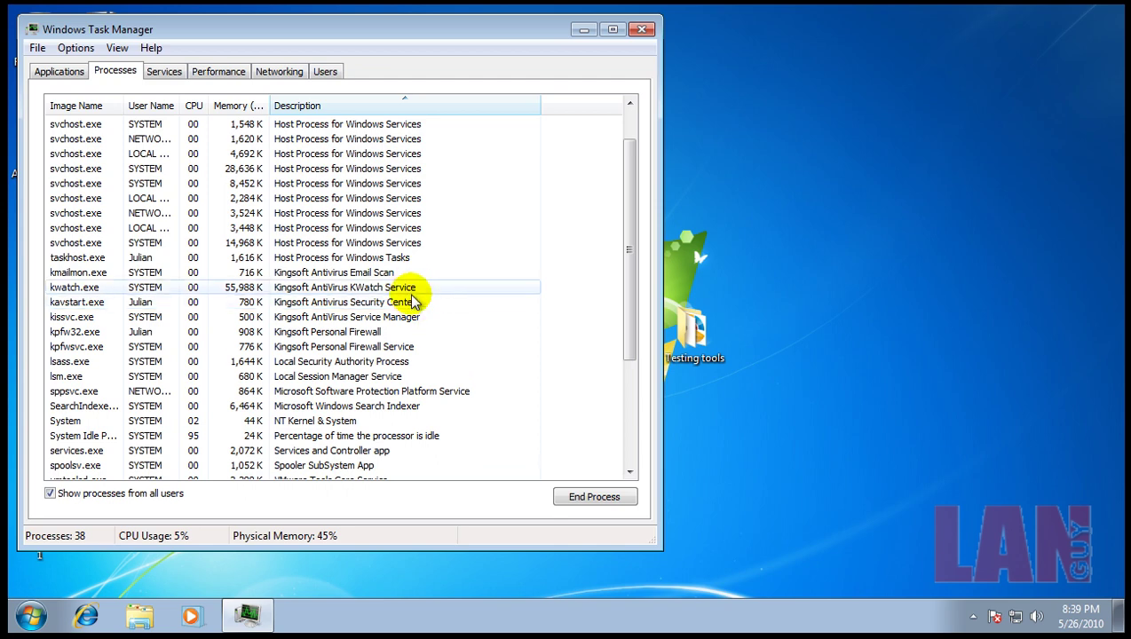
scroll(455, 374, down, 3)
Step: Close Task Manager, then open Kingsoft Personal Firewall from the tray, confirm it shows Safe, and close it
click(642, 32)
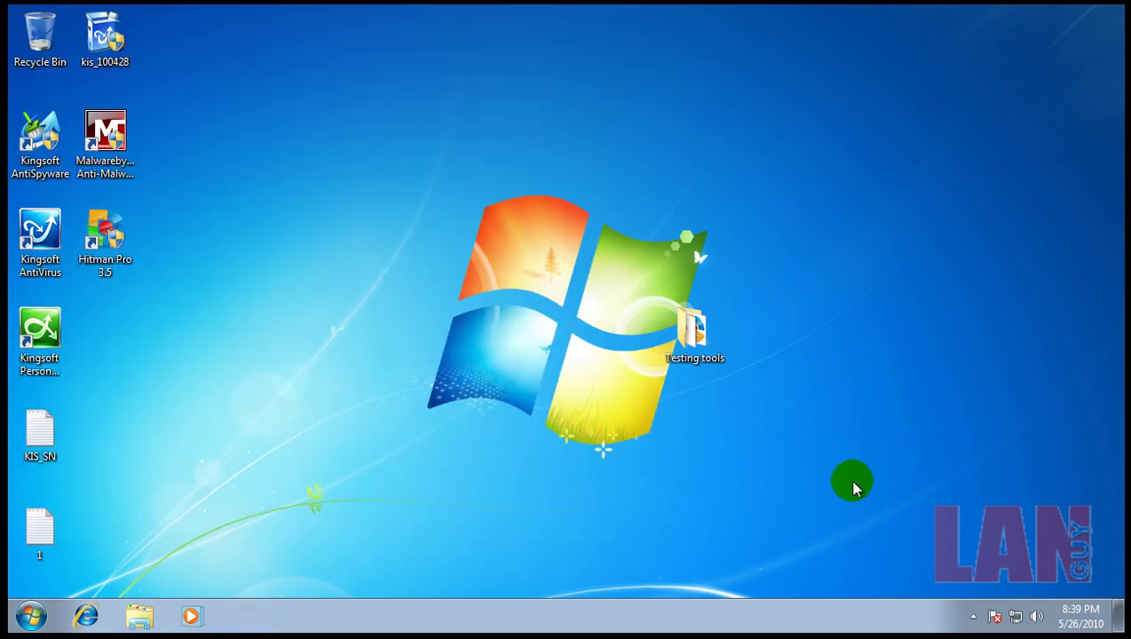
click(975, 616)
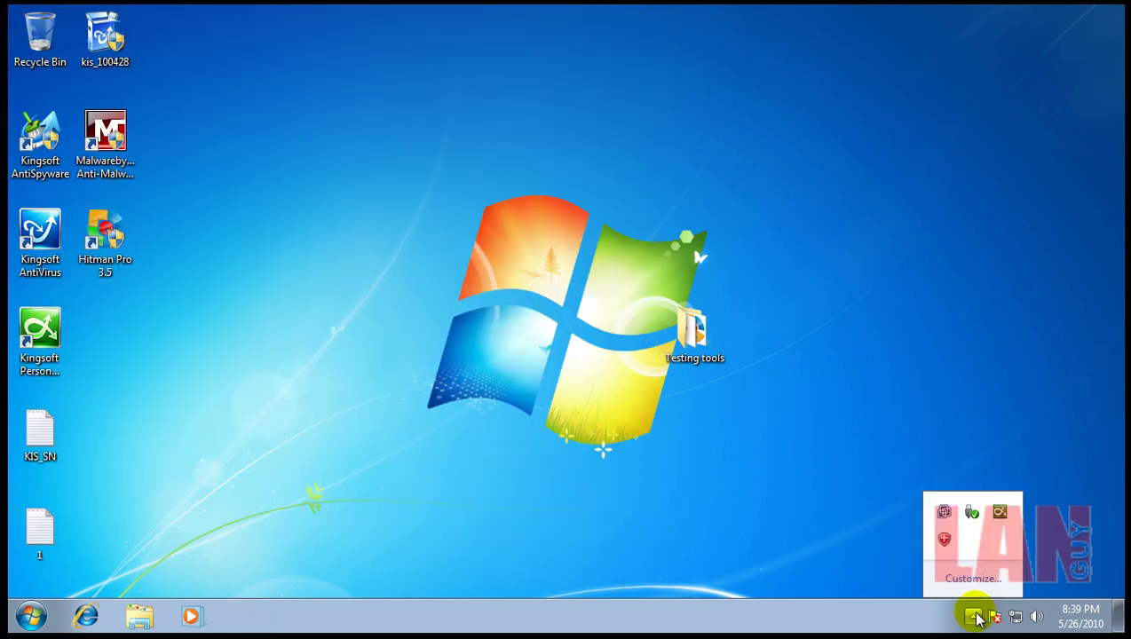
double_click(1000, 514)
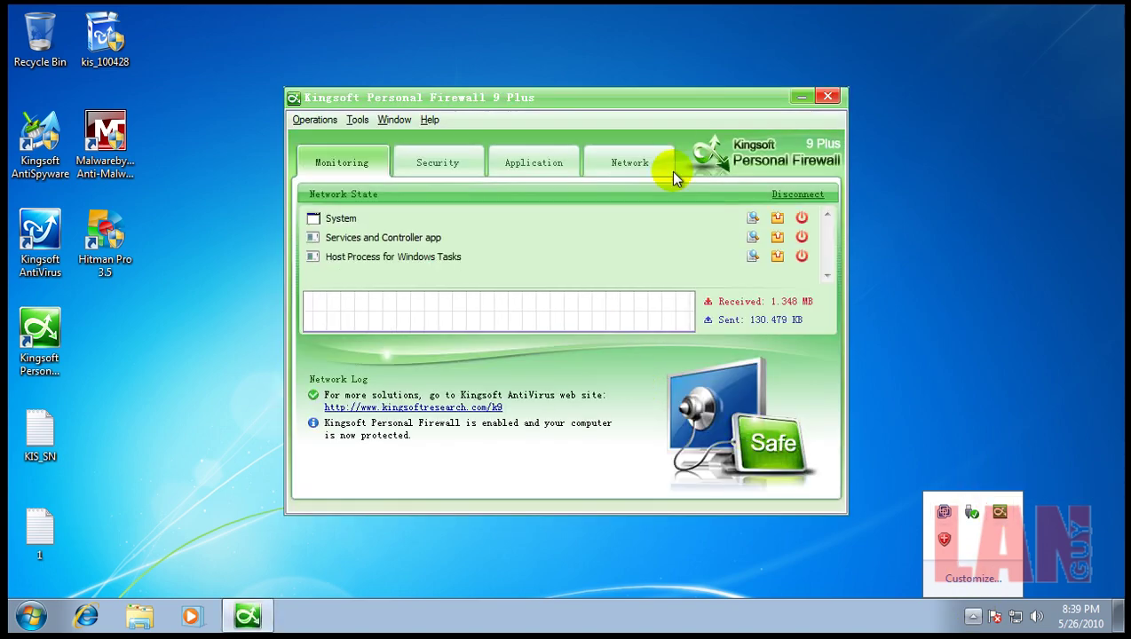
click(832, 99)
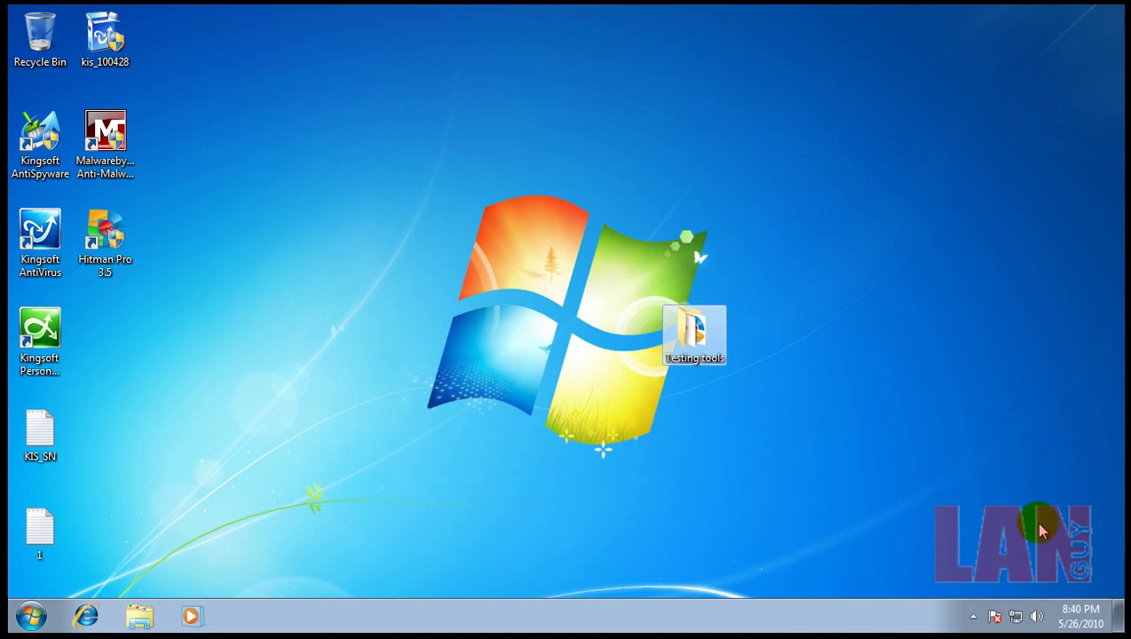
Step: Move the Testing tools folder into the desktop's left icon column beside the firewall shortcut
click(973, 617)
click(974, 617)
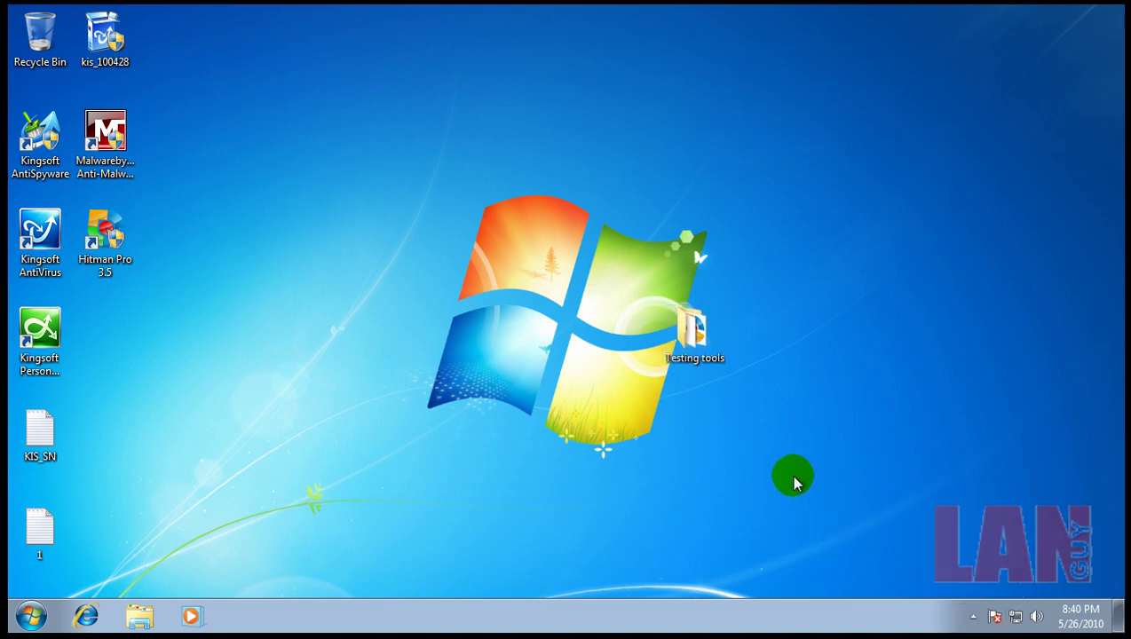
drag(714, 327, 124, 326)
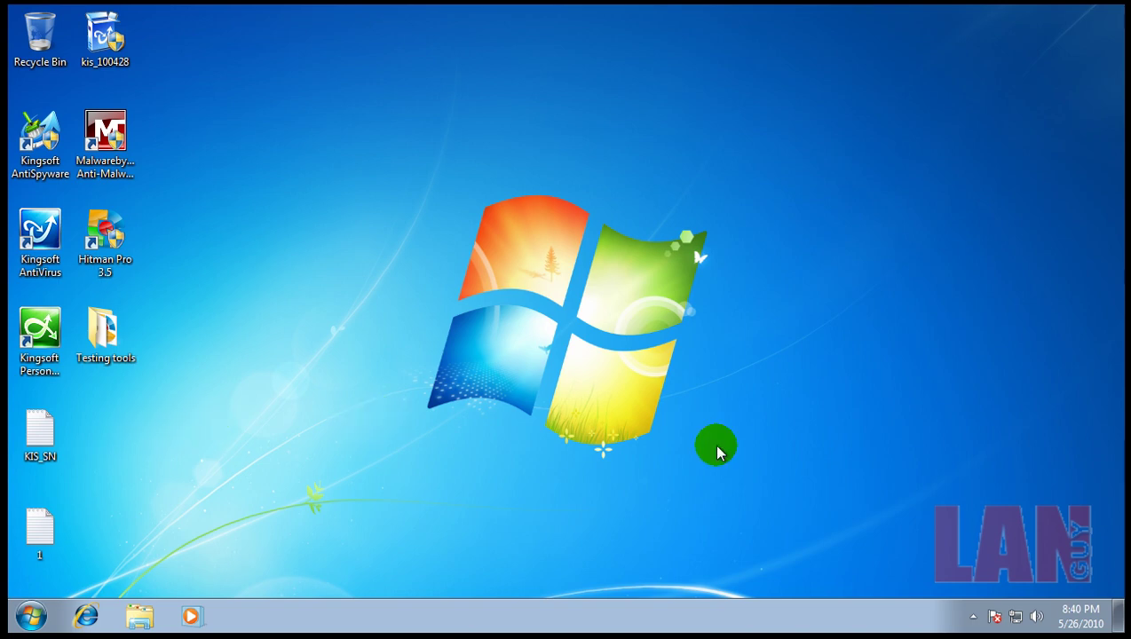
drag(669, 390, 390, 111)
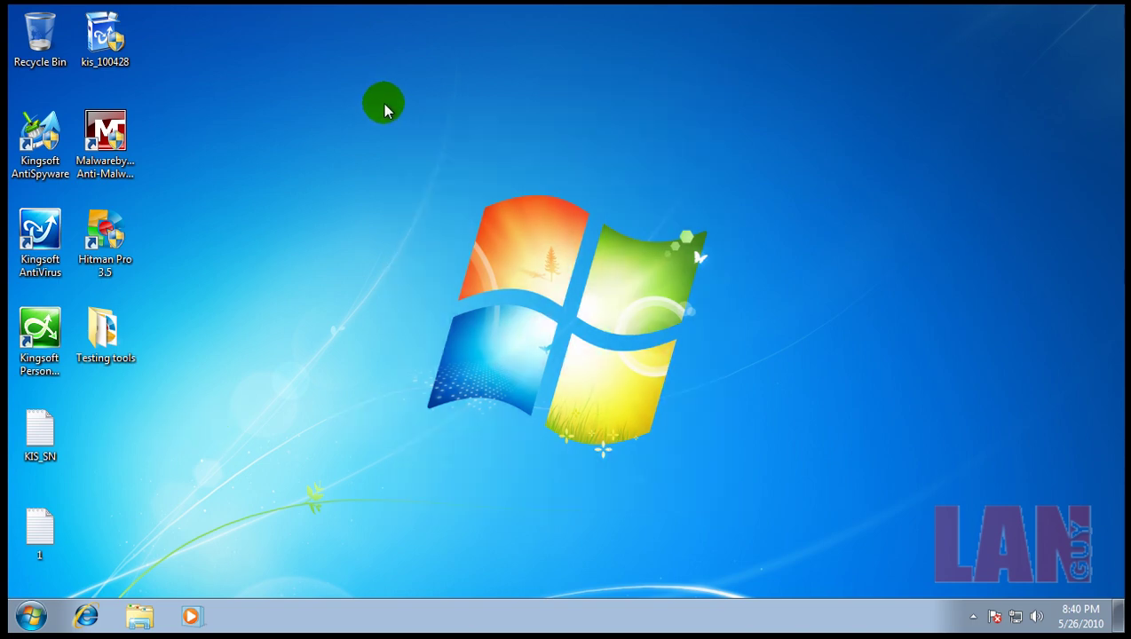